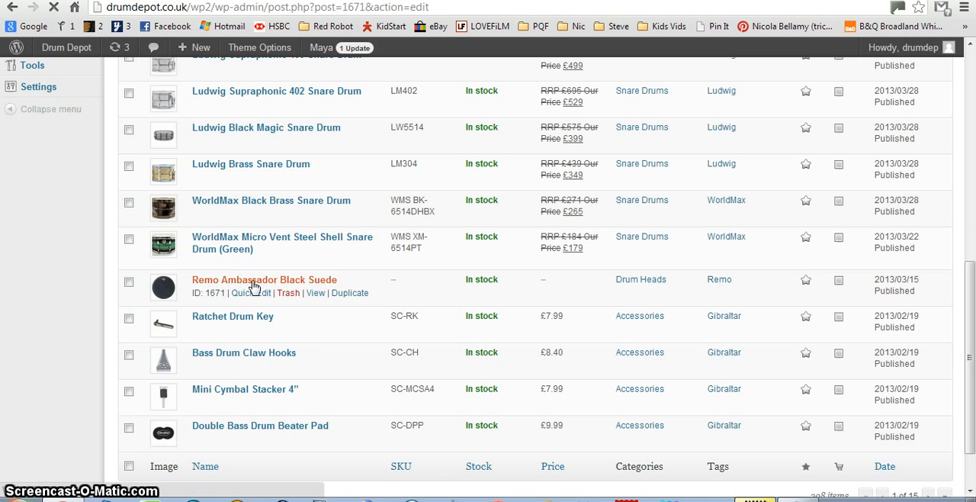
# Open the Remo Ambassador Black Suede product for editing and change its product type to Variable product.
pyautogui.click(256, 284)
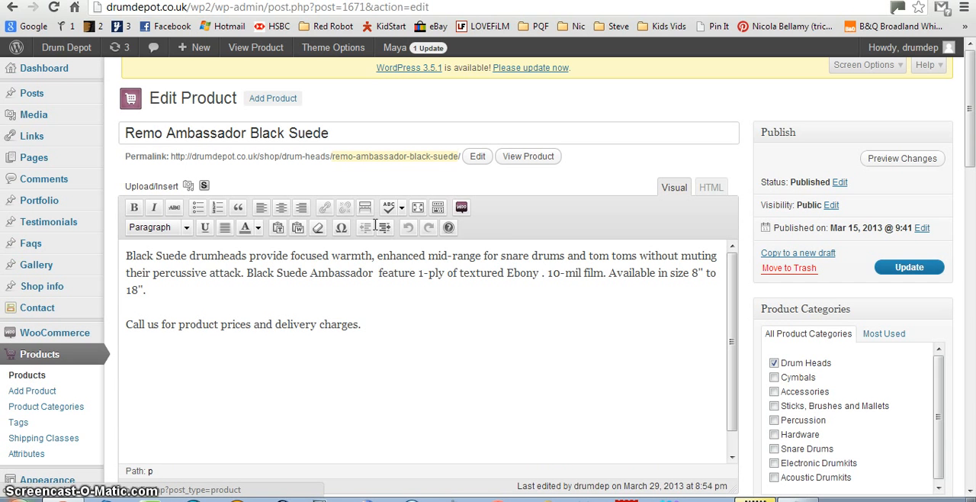
pyautogui.scroll(-2, 290, 347)
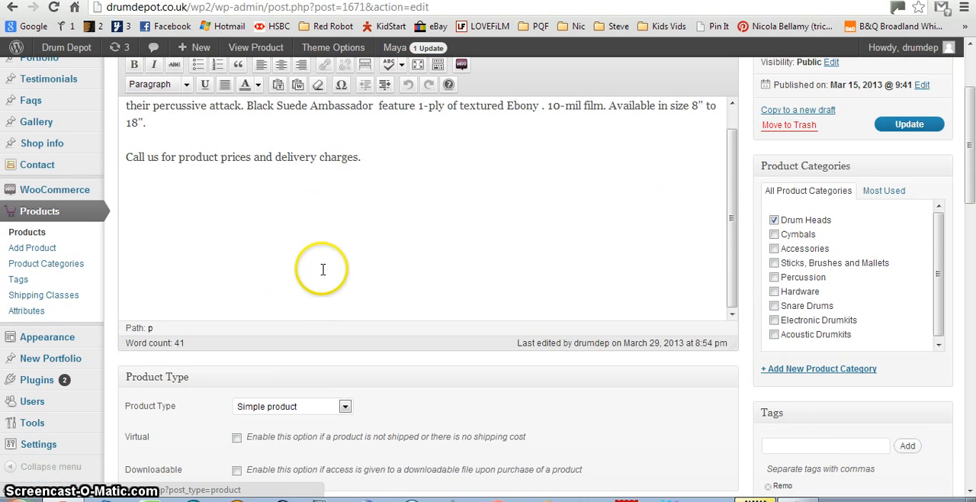
pyautogui.scroll(-3, 322, 268)
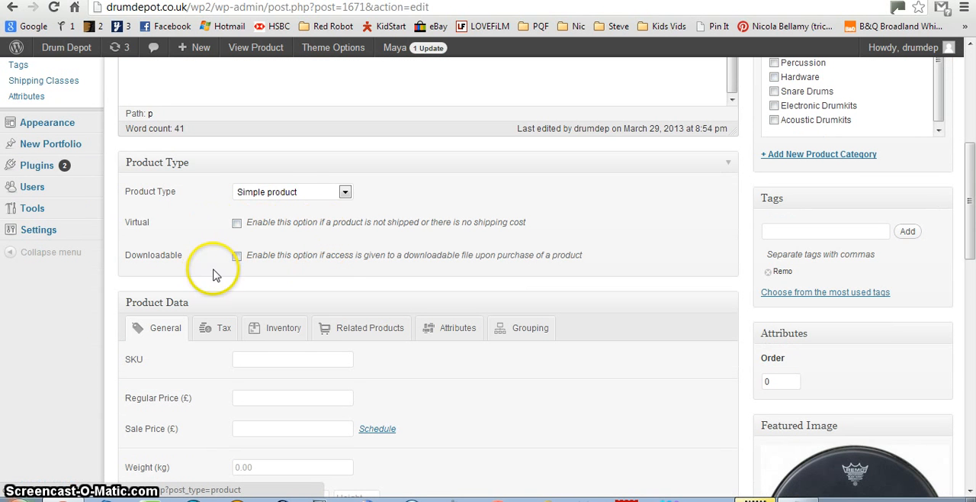
pyautogui.scroll(-2, 248, 236)
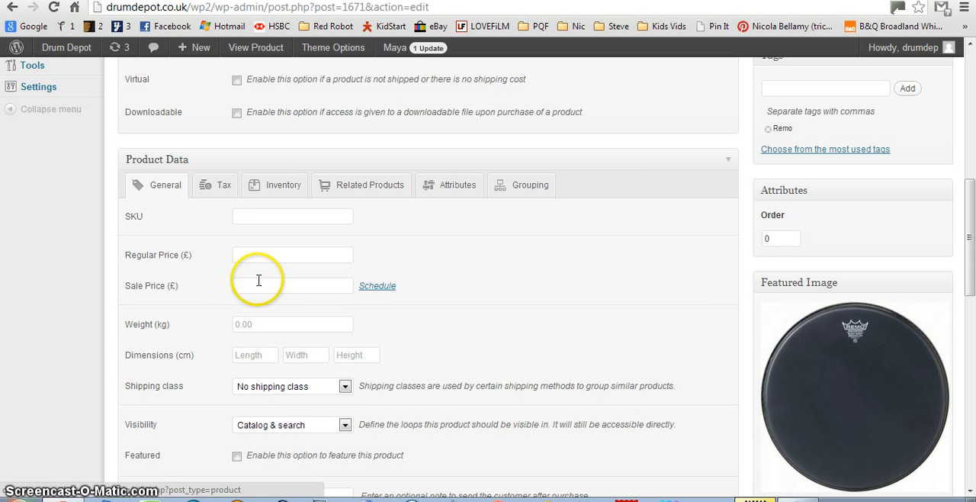
pyautogui.scroll(2, 259, 280)
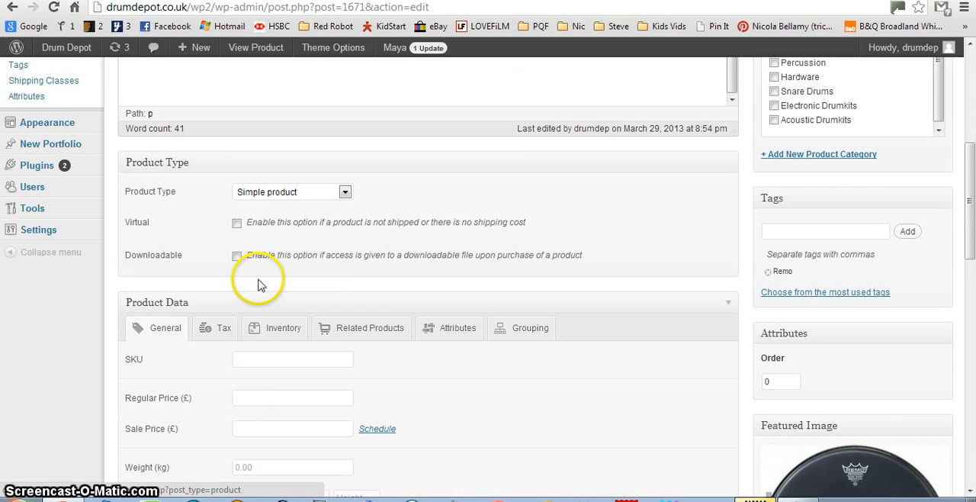
pyautogui.click(346, 193)
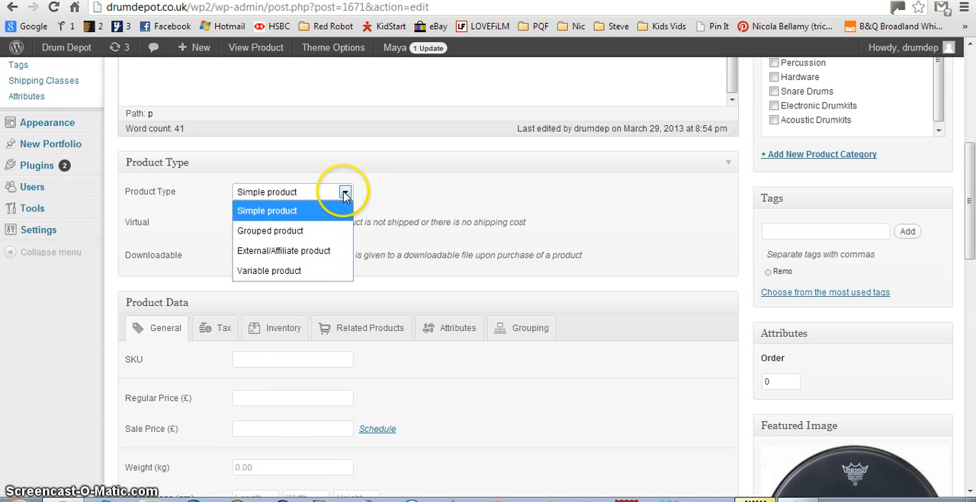
pyautogui.click(280, 272)
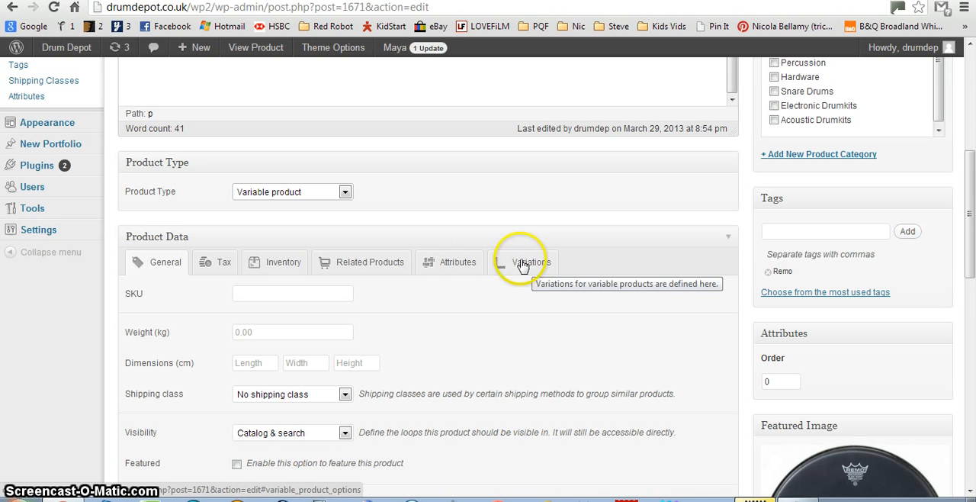
# Add a custom product attribute named Size and enable it for use in variations.
pyautogui.click(455, 267)
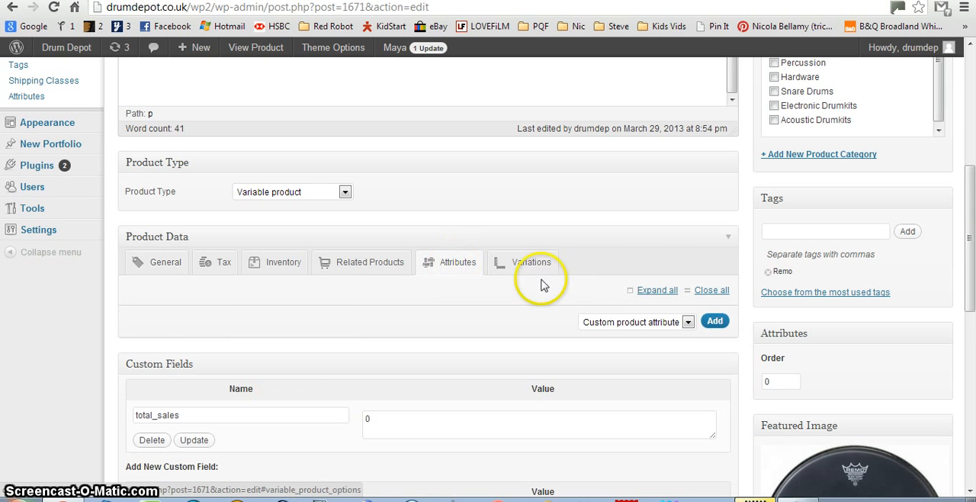
pyautogui.click(714, 322)
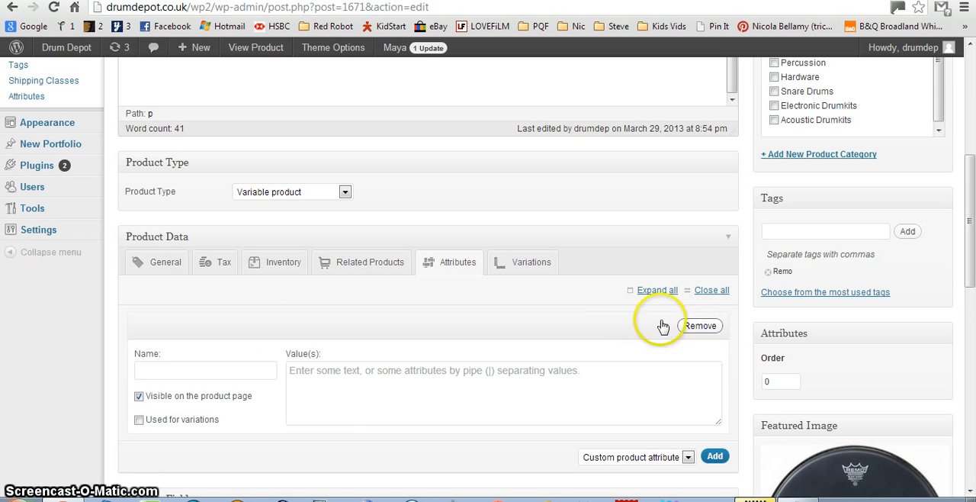
pyautogui.click(165, 370)
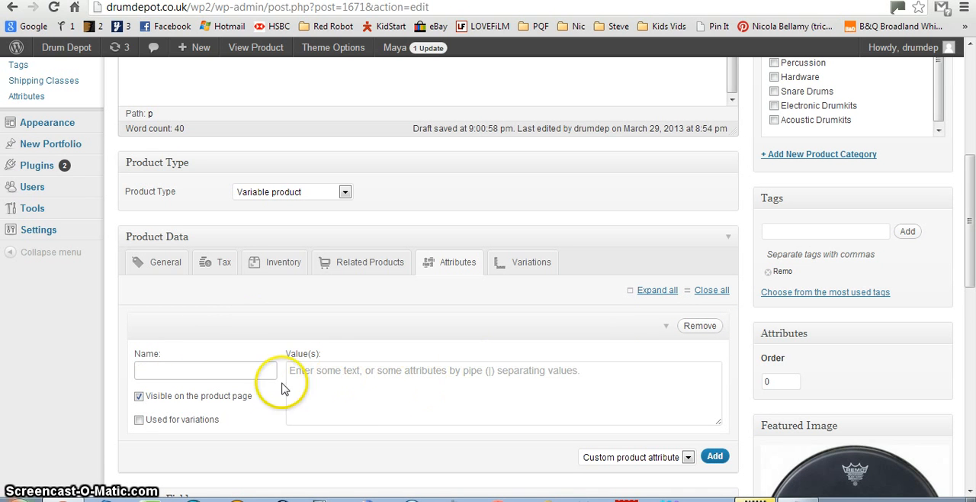
pyautogui.click(233, 369)
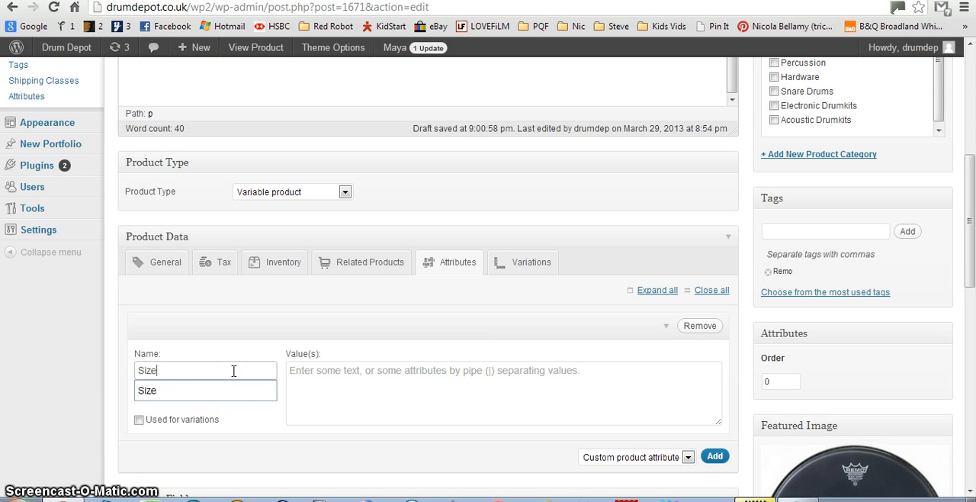
pyautogui.click(190, 391)
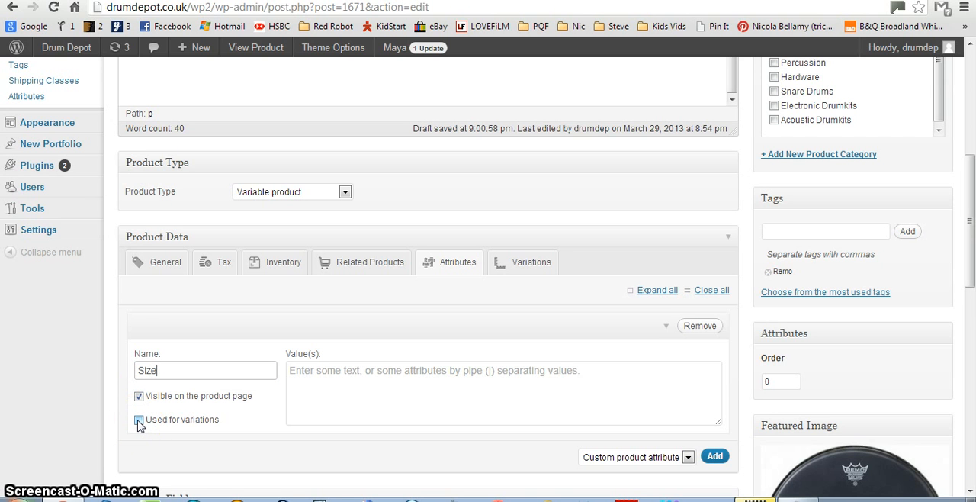
# Enter 08"|10"|12"|14"|15"|16"|18" as the Size attribute's values and update the product.
pyautogui.click(336, 374)
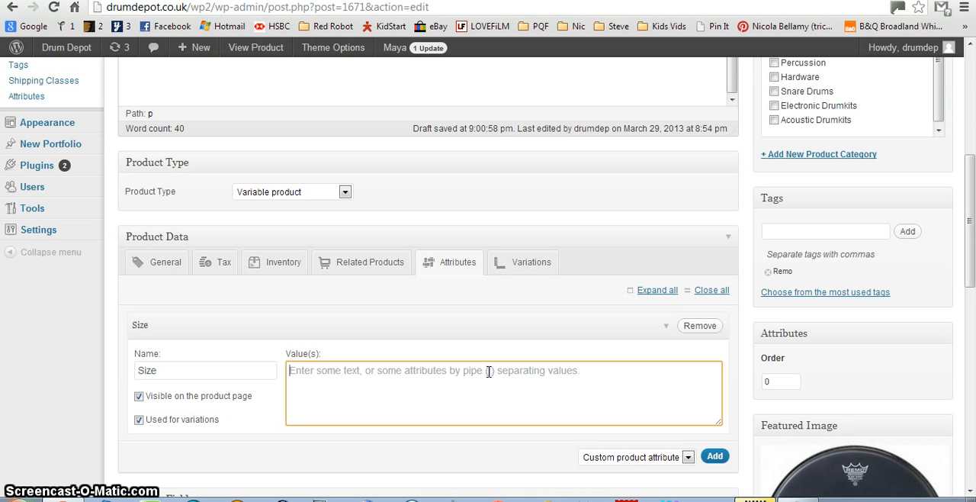
pyautogui.write('08"|10')
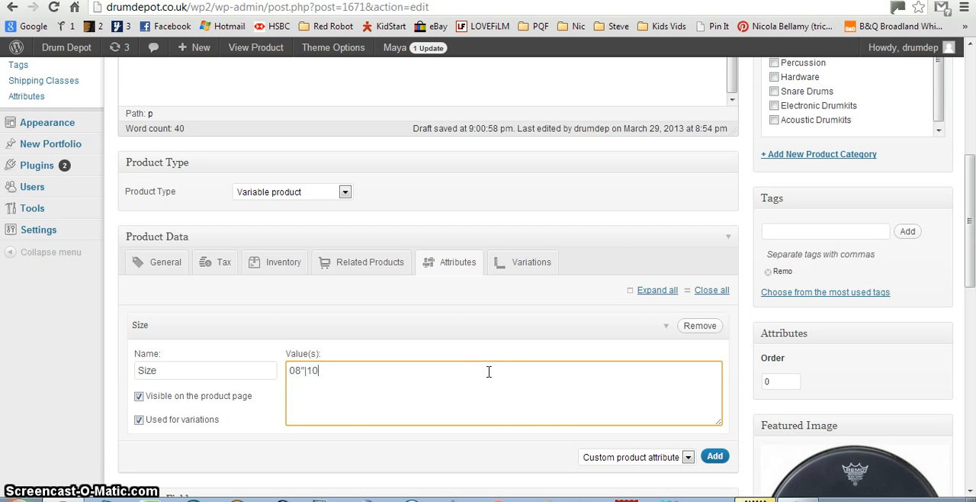
pyautogui.rightClick(479, 372)
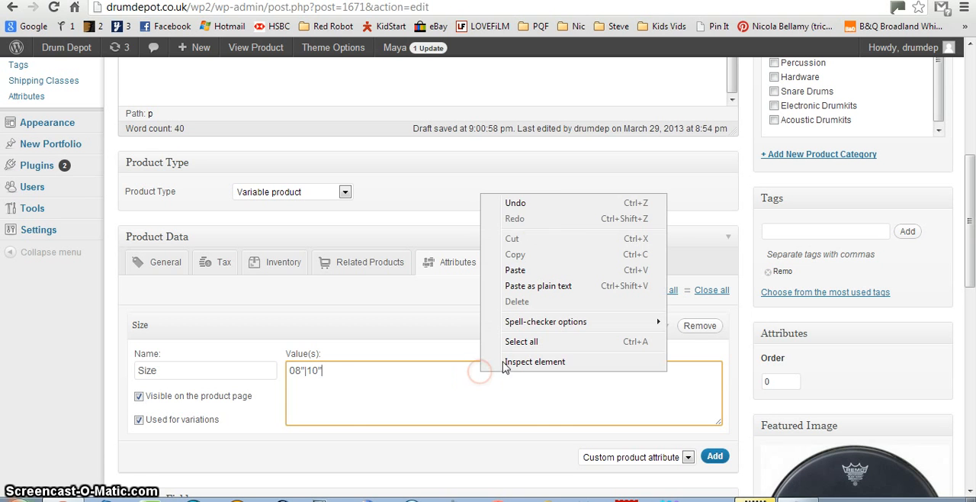
pyautogui.click(515, 270)
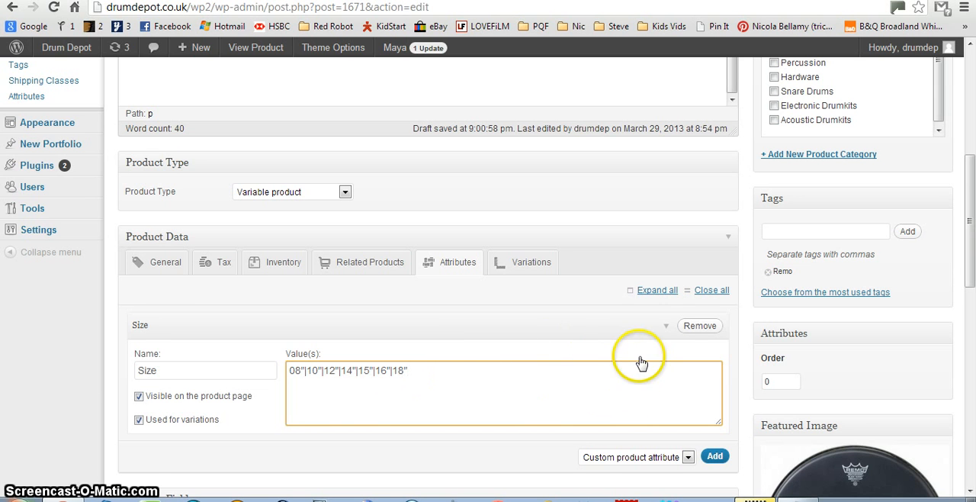
pyautogui.scroll(4, 643, 359)
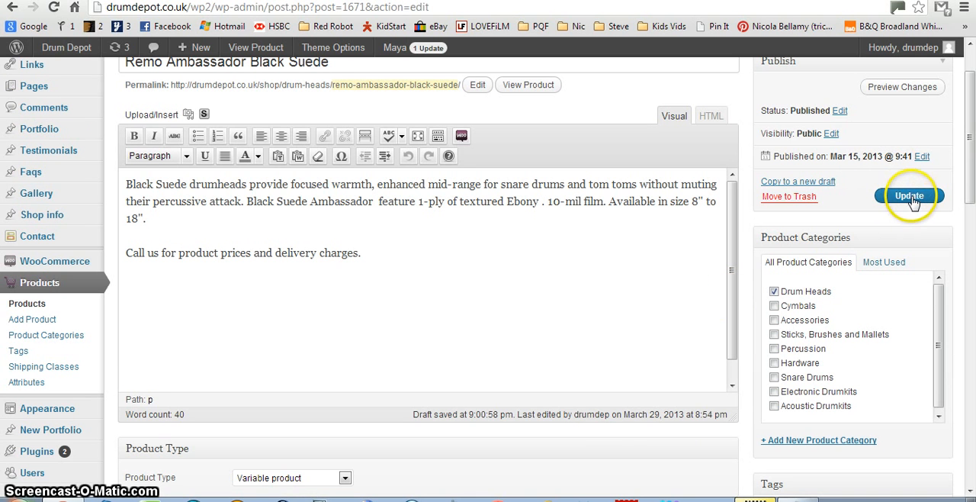
pyautogui.click(914, 199)
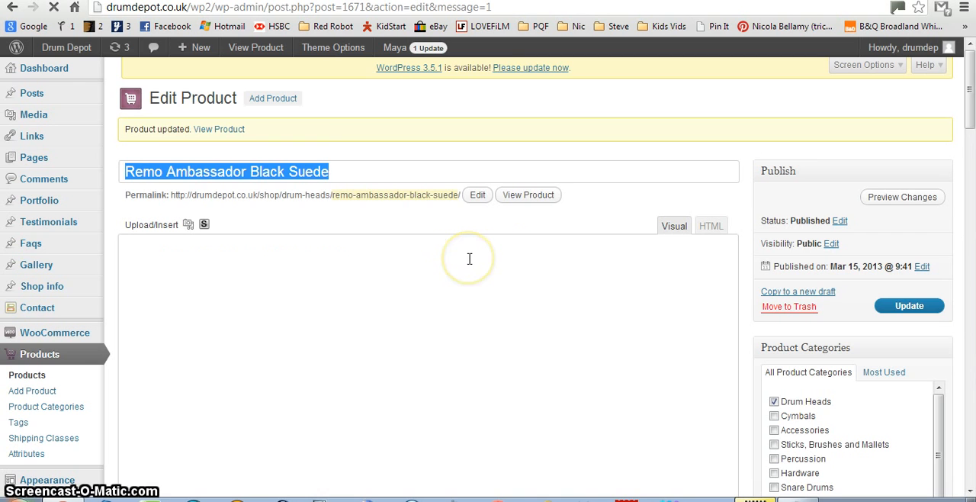
# Examine the saved Size attribute's values and the default size options available for the product's variations.
pyautogui.scroll(-3, 469, 259)
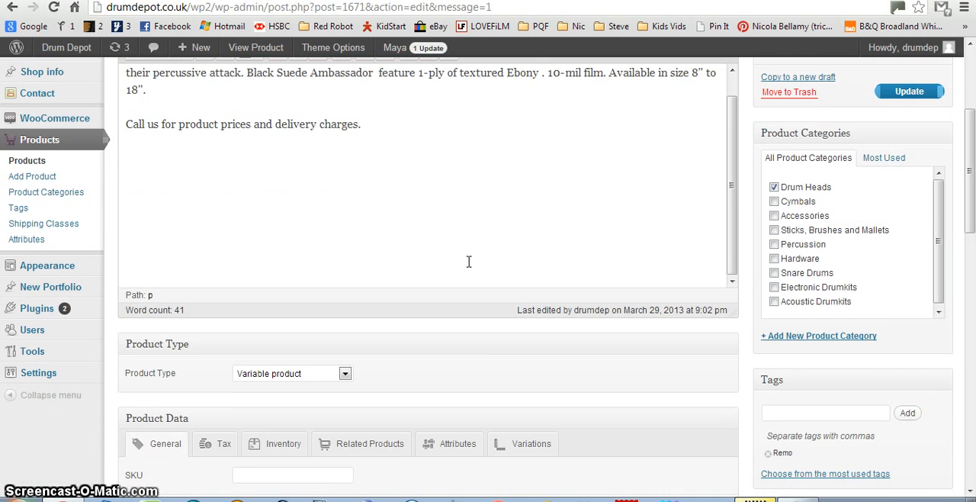
pyautogui.scroll(-2, 277, 299)
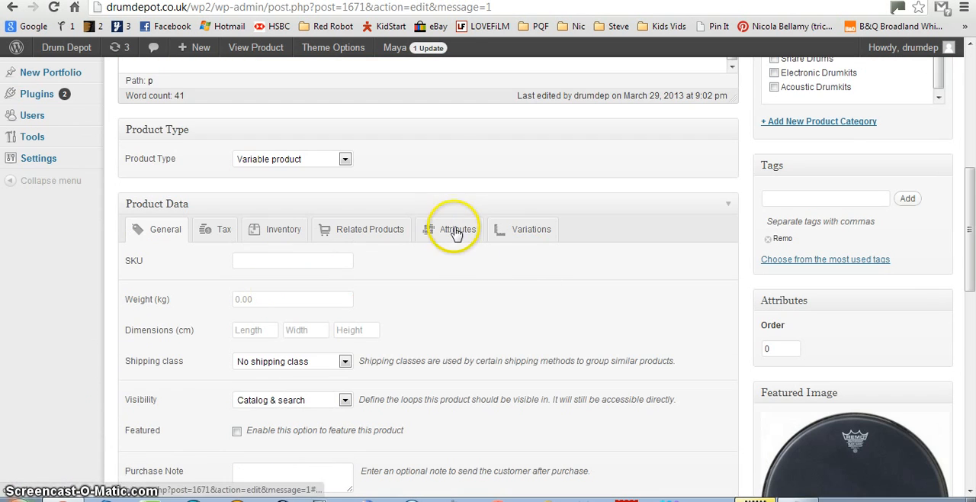
pyautogui.click(455, 231)
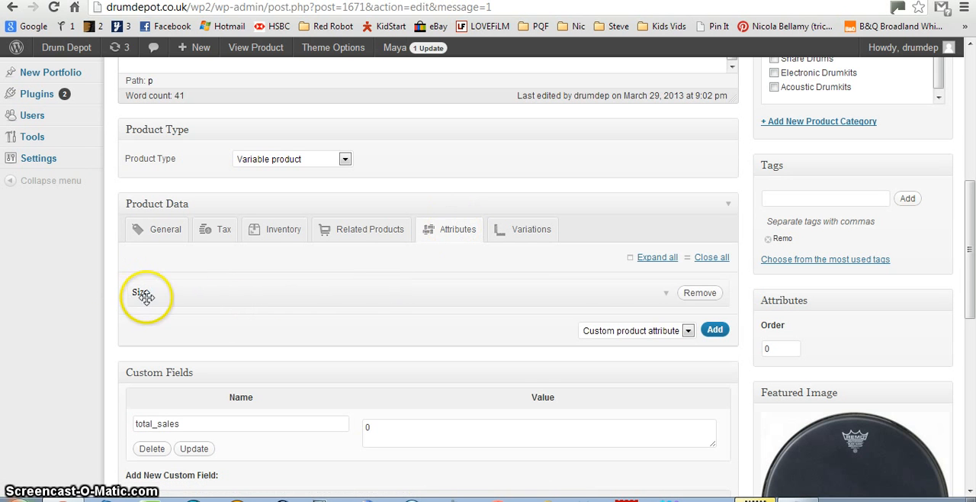
pyautogui.click(665, 295)
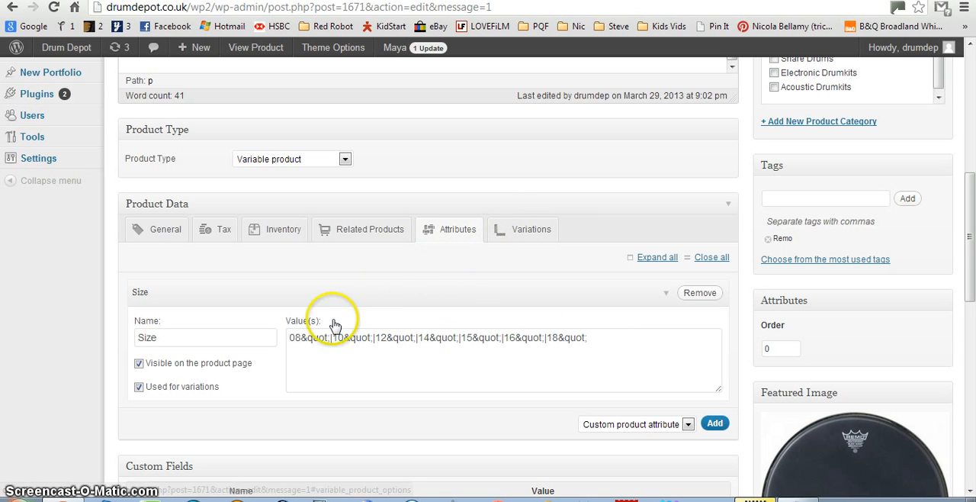
pyautogui.click(539, 236)
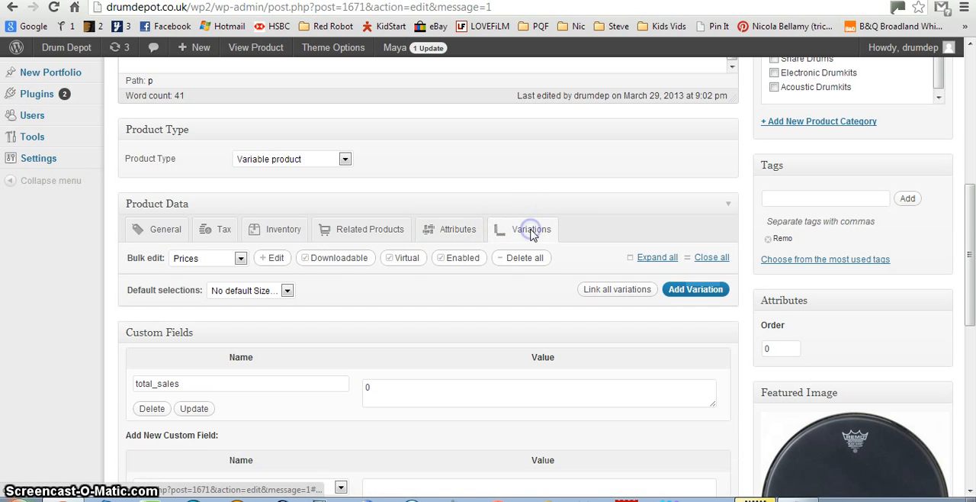
pyautogui.scroll(-1, 664, 279)
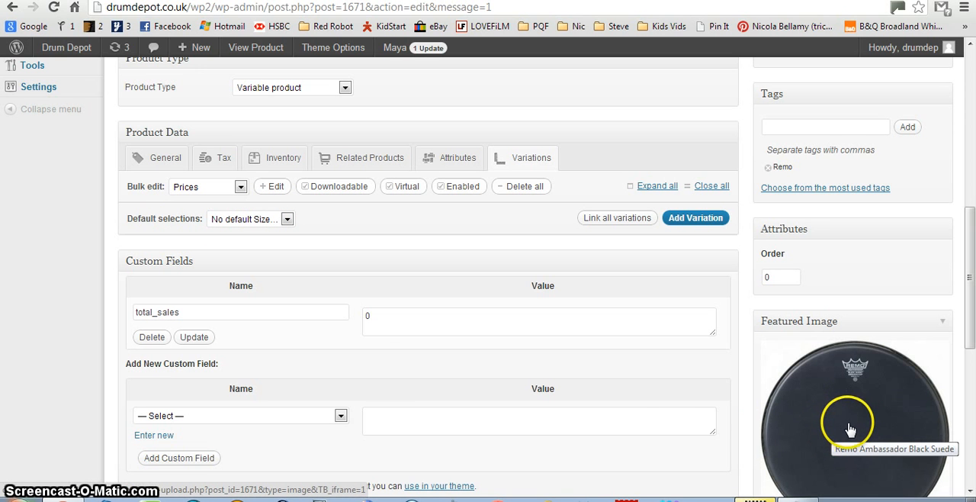
pyautogui.click(288, 219)
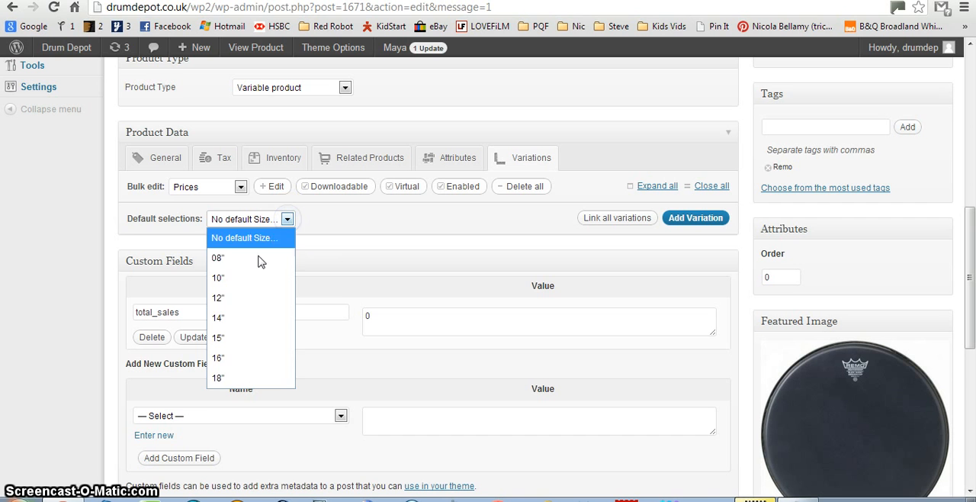
pyautogui.click(318, 227)
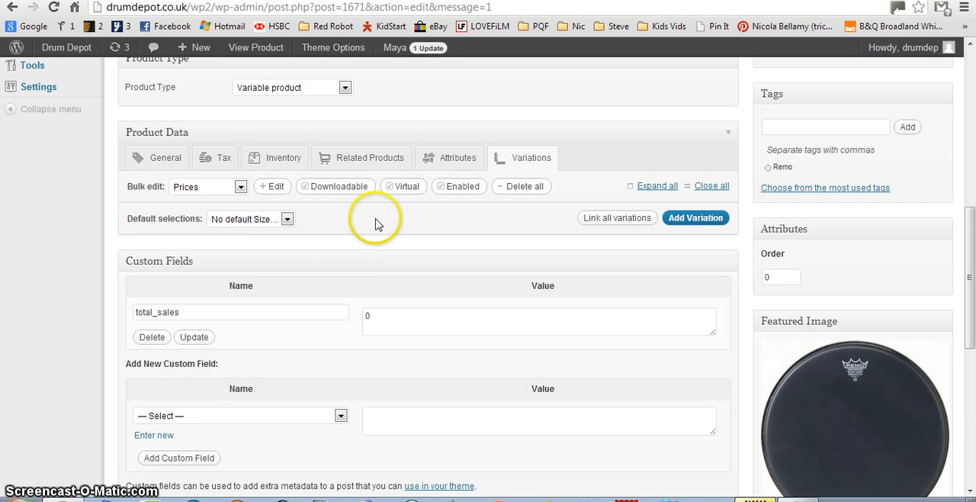
pyautogui.click(286, 221)
pyautogui.click(288, 223)
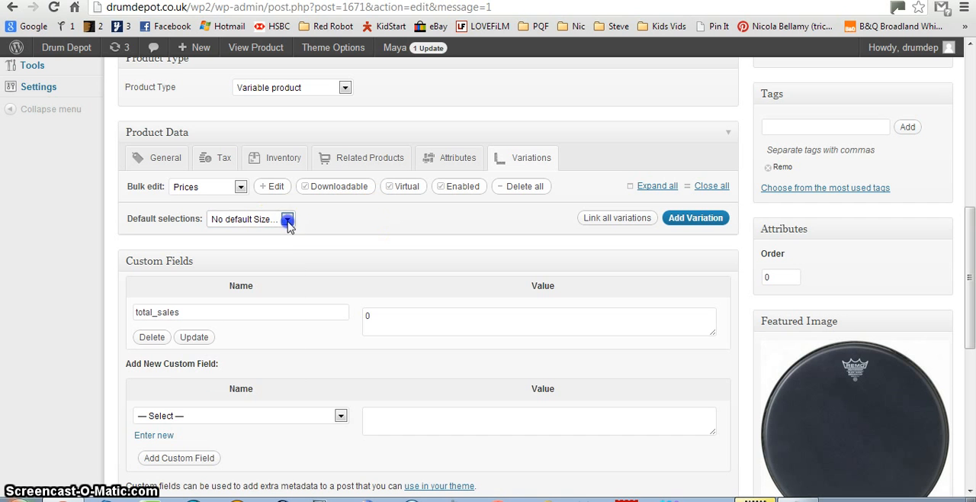
# Link all variations to create one for every Size value.
pyautogui.click(609, 221)
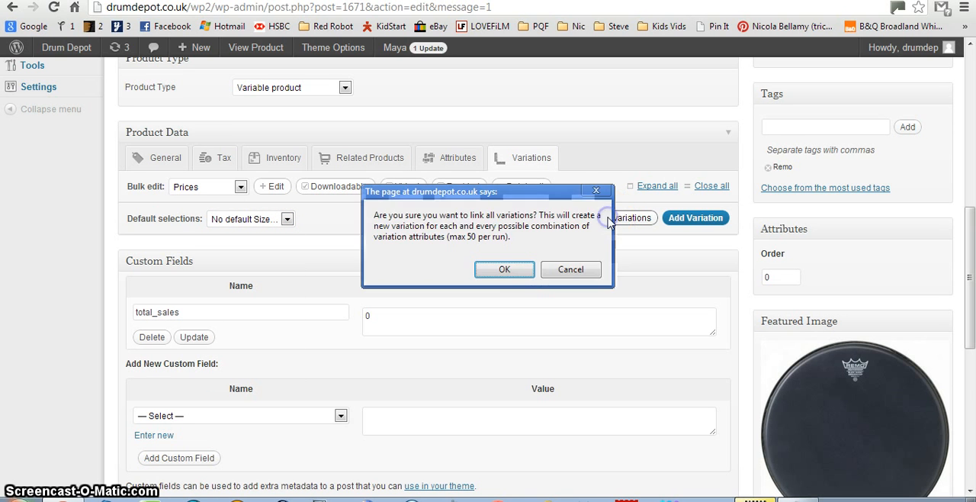
pyautogui.click(502, 269)
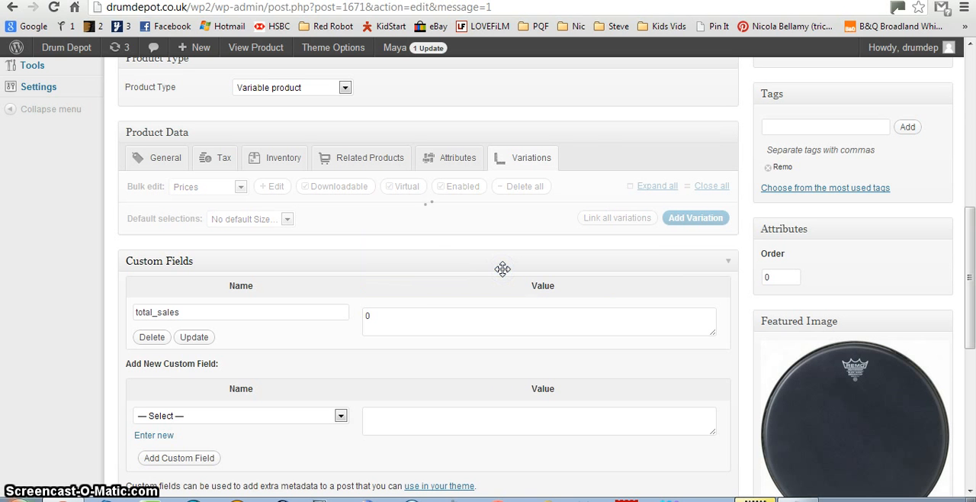
pyautogui.click(577, 260)
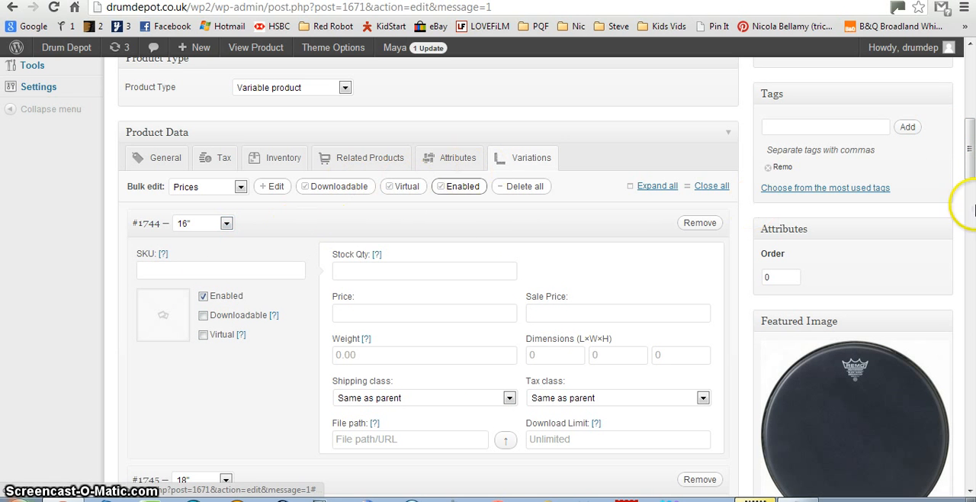
# Set the price of the 16" variation to 2.
pyautogui.moveTo(969, 164)
pyautogui.mouseDown()
pyautogui.moveTo(966, 309)
pyautogui.moveTo(970, 133)
pyautogui.moveTo(971, 161)
pyautogui.mouseUp()
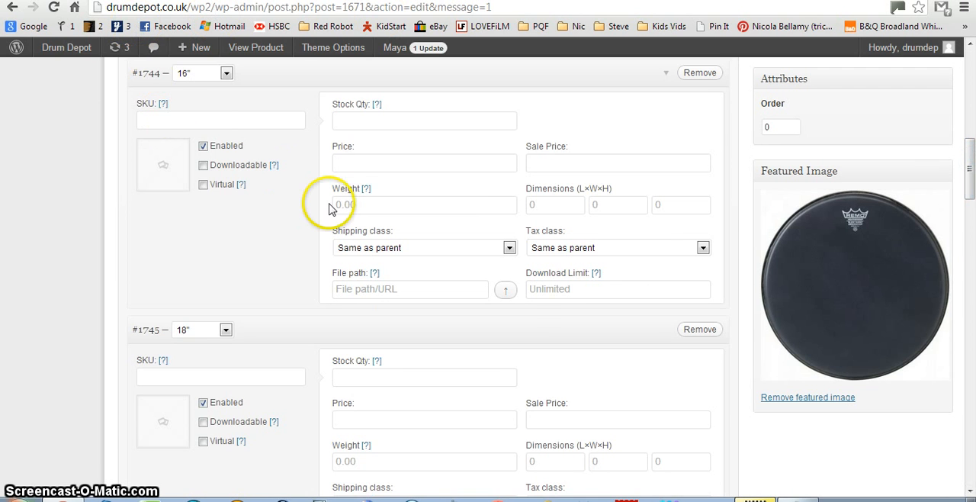
pyautogui.scroll(1, 307, 208)
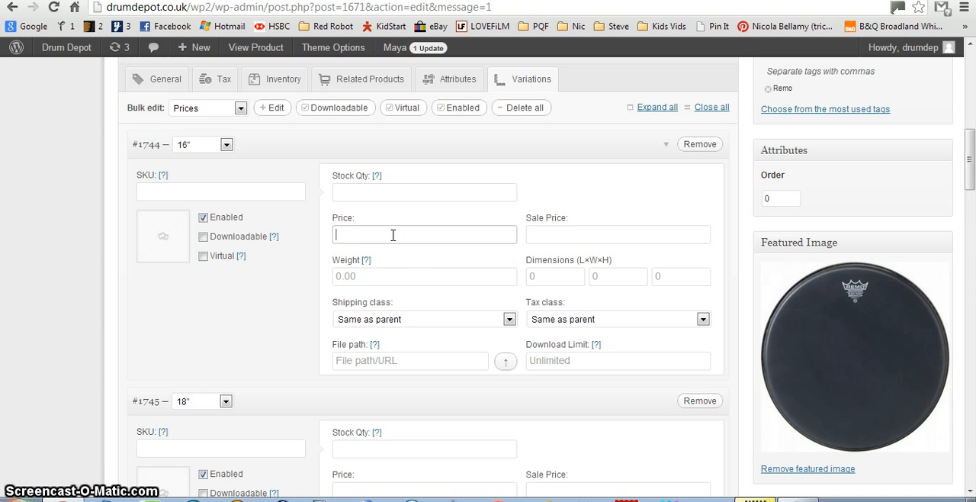
pyautogui.click(440, 232)
pyautogui.write('2')
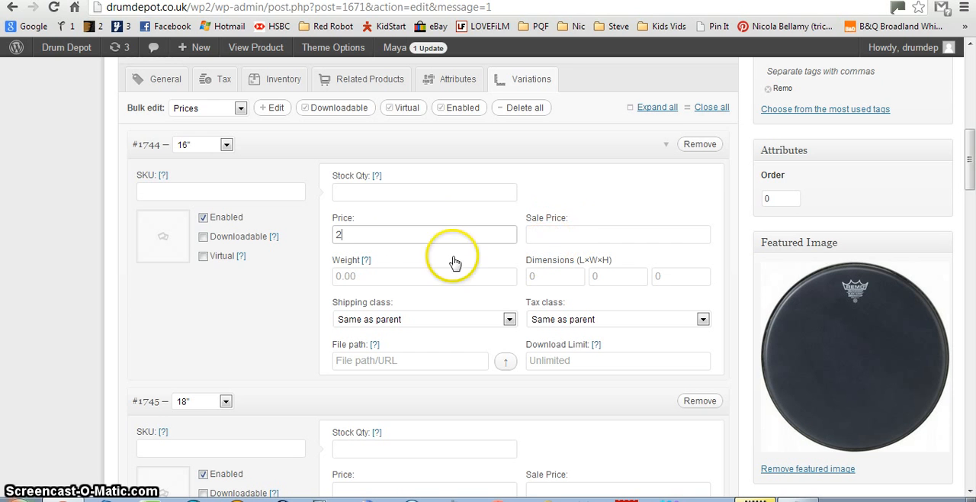
# Set the price of the 18" variation to 5 and the price of the 15" variation to 7.
pyautogui.scroll(-1, 469, 245)
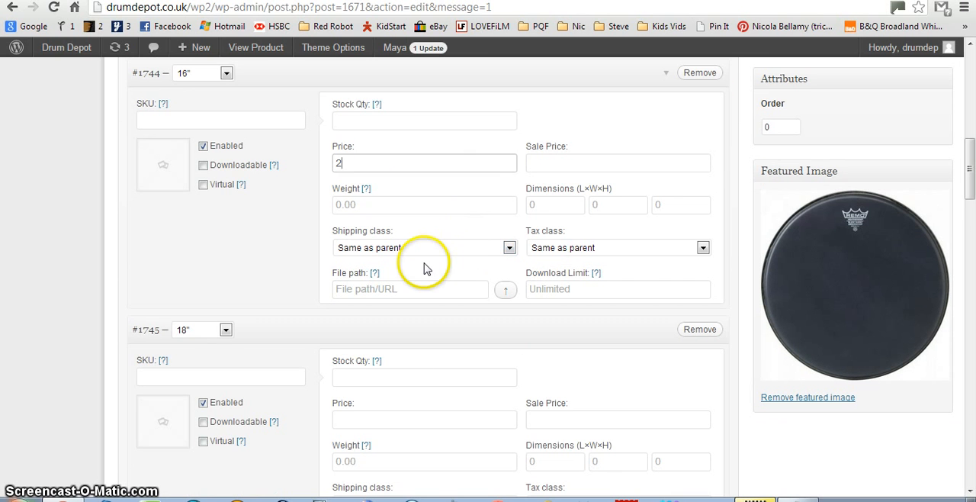
pyautogui.scroll(-2, 427, 275)
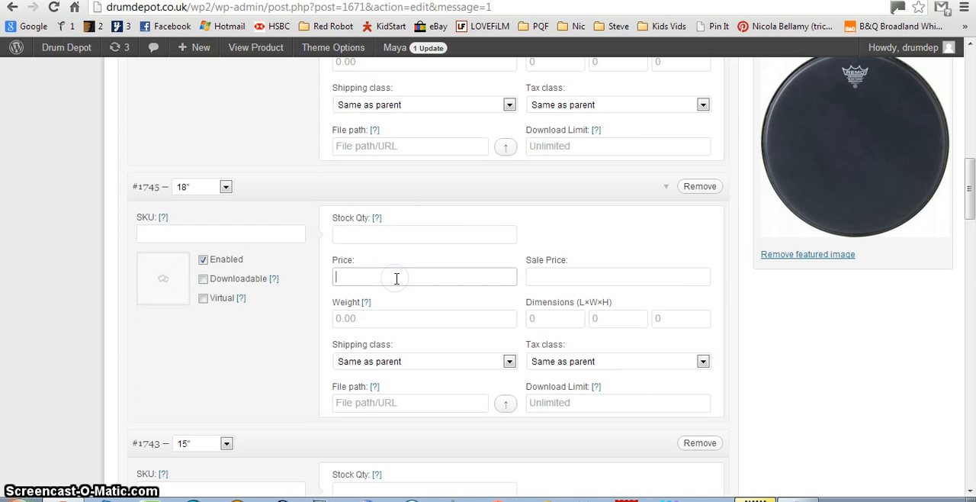
pyautogui.write('5')
pyautogui.scroll(-2, 403, 278)
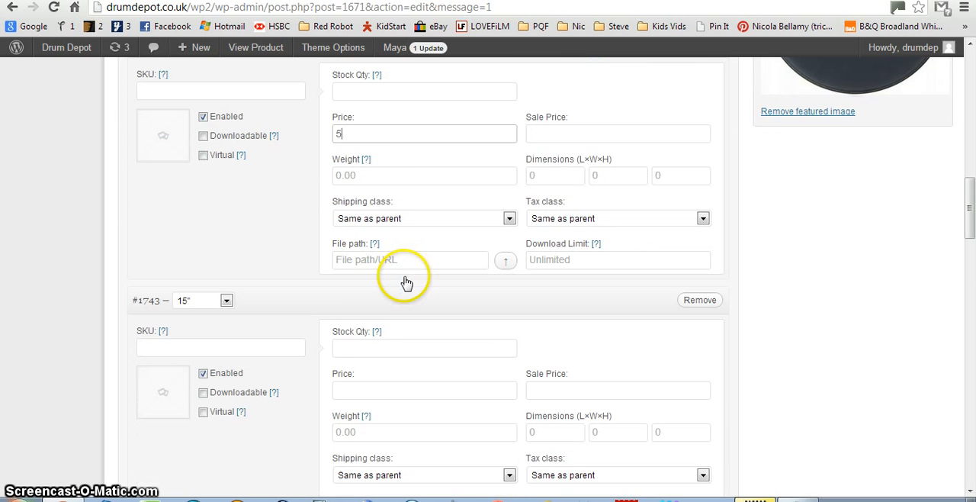
pyautogui.click(360, 393)
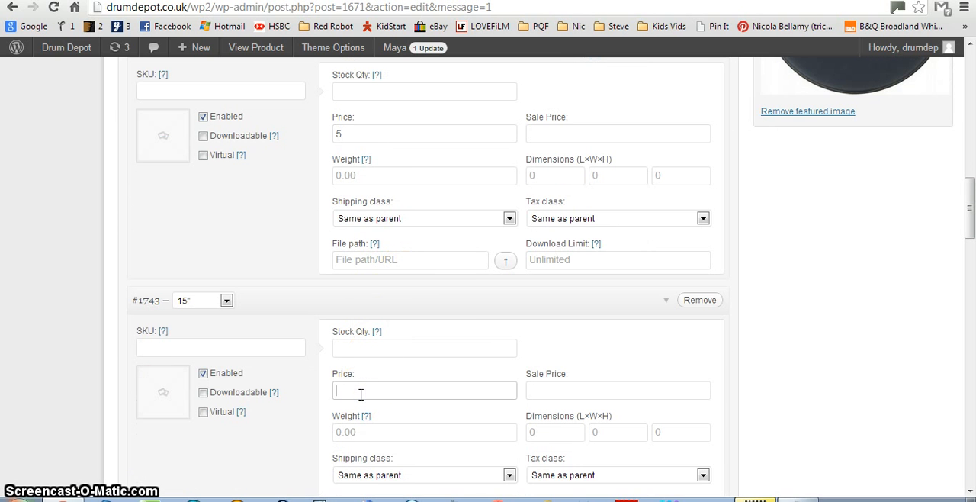
pyautogui.write('7')
# Set the price of the 10" variation to 4 and the price of the 14" variation to 2.
pyautogui.scroll(-4, 359, 393)
pyautogui.click(375, 366)
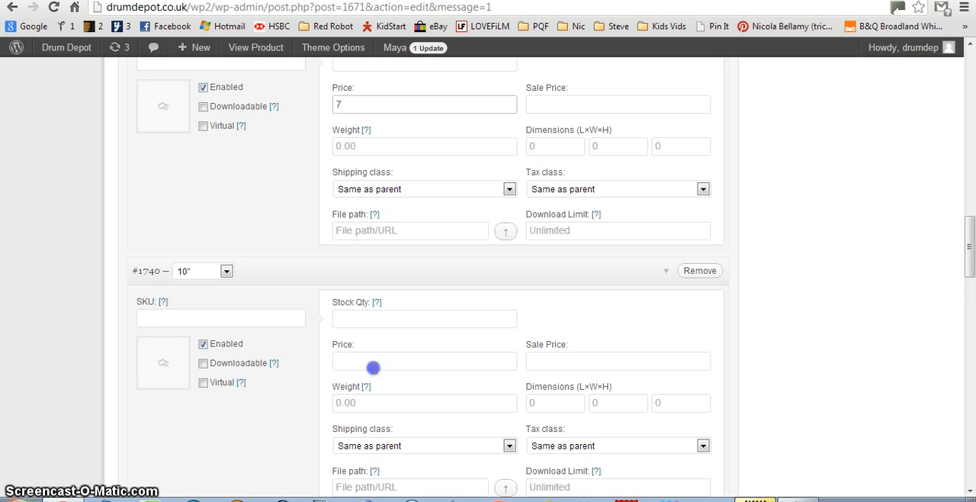
pyautogui.write('4')
pyautogui.scroll(-3, 374, 367)
pyautogui.click(353, 401)
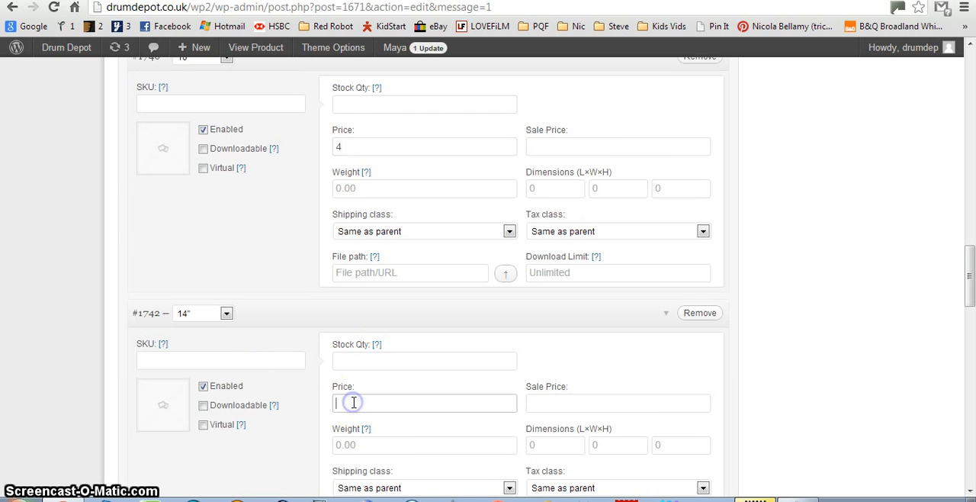
pyautogui.write('2')
# Set the price of the 12" variation to 9 and the price of the 08" variation to 8.
pyautogui.scroll(-4, 359, 394)
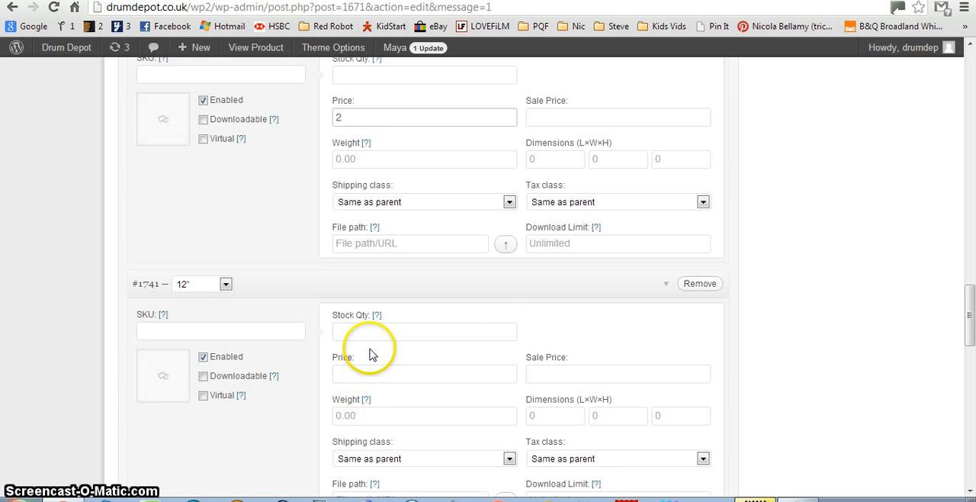
pyautogui.click(356, 372)
pyautogui.write('9')
pyautogui.scroll(-4, 353, 374)
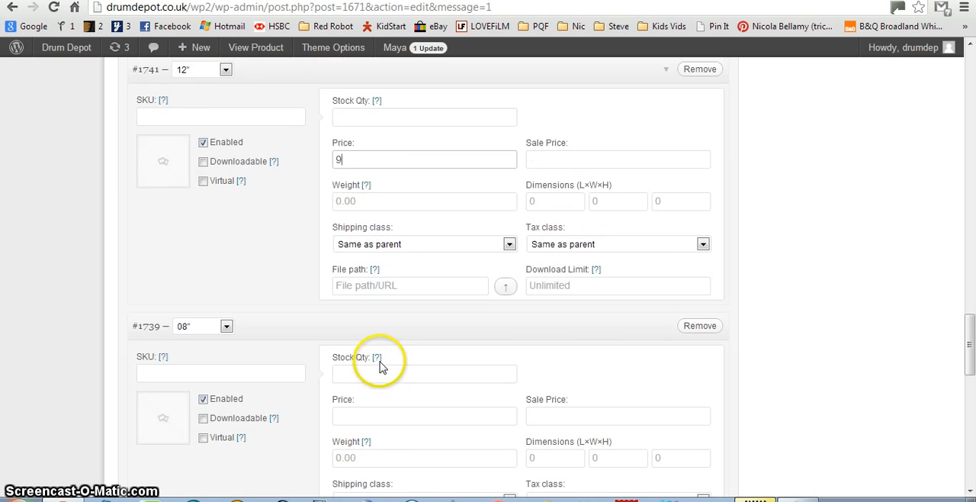
pyautogui.click(368, 345)
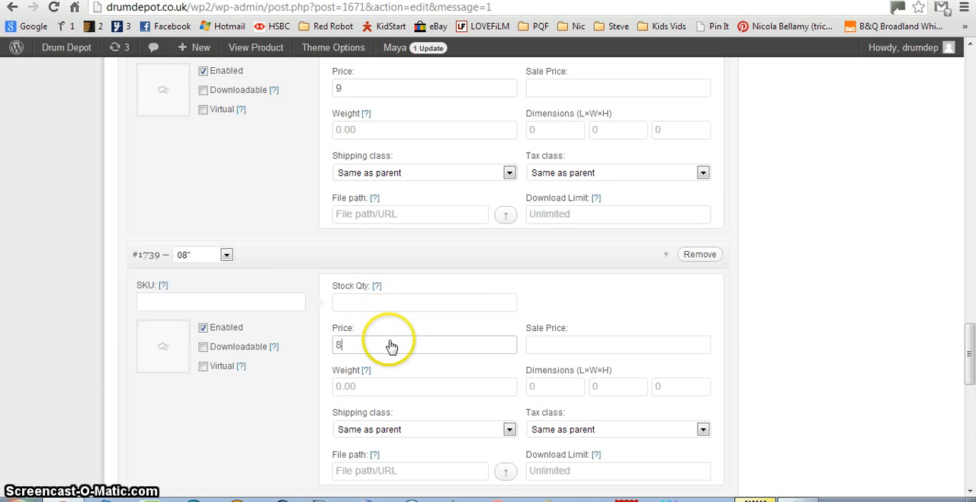
pyautogui.write('8')
pyautogui.scroll(-3, 389, 342)
# Review the entered variation prices and examine the 16" variation's shipping class options and sale price field.
pyautogui.scroll(2, 392, 328)
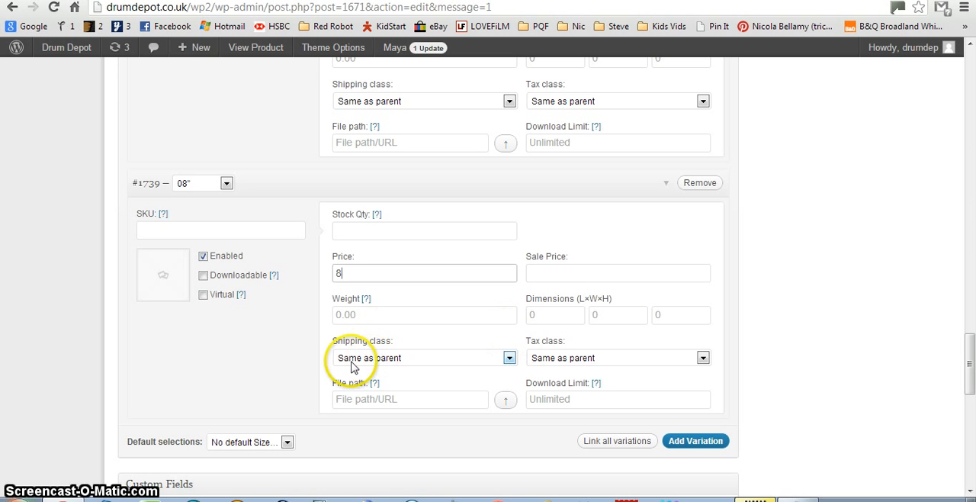
pyautogui.scroll(15, 385, 358)
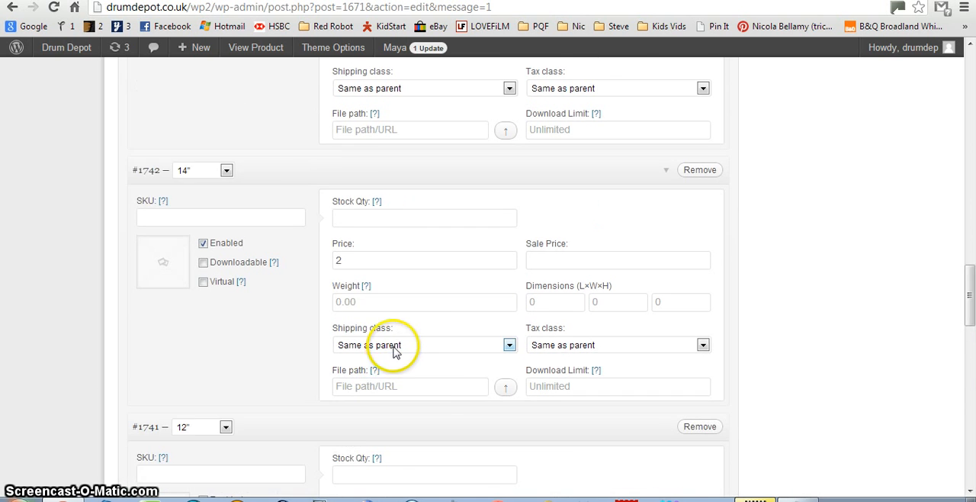
pyautogui.scroll(5, 404, 321)
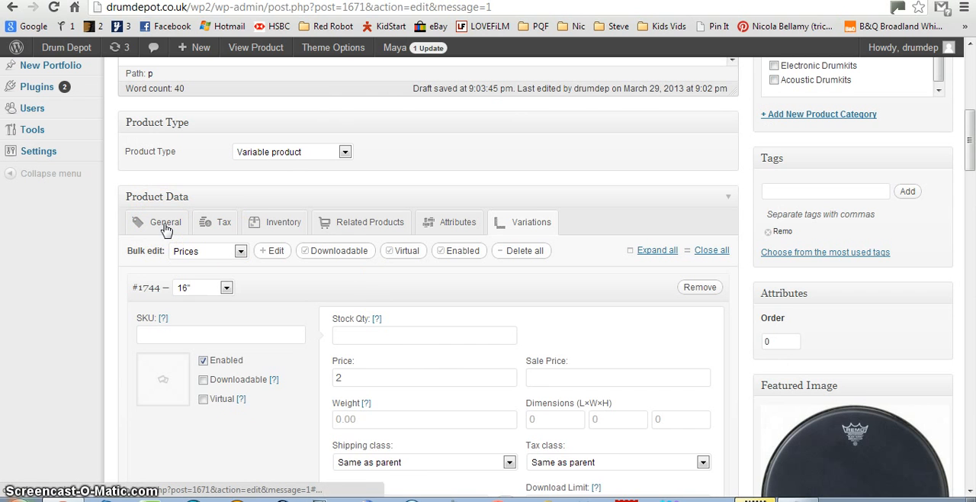
pyautogui.scroll(-2, 408, 329)
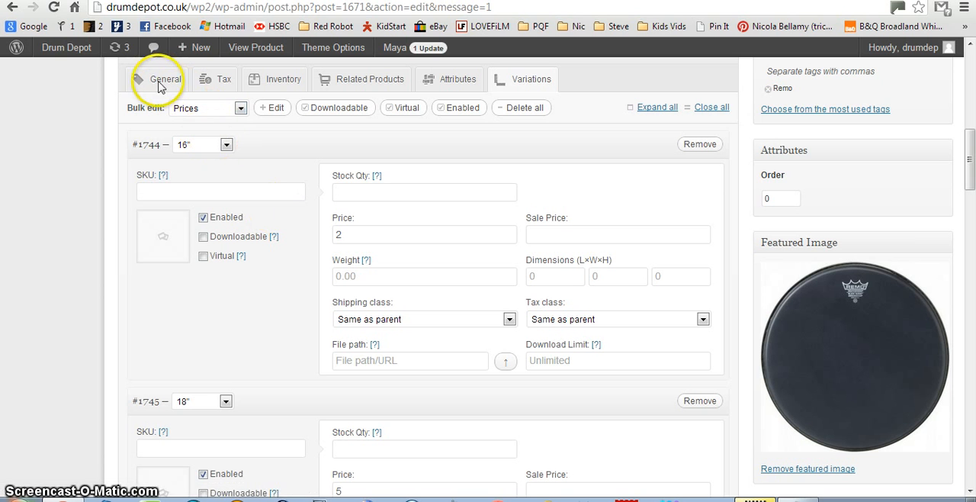
pyautogui.click(510, 319)
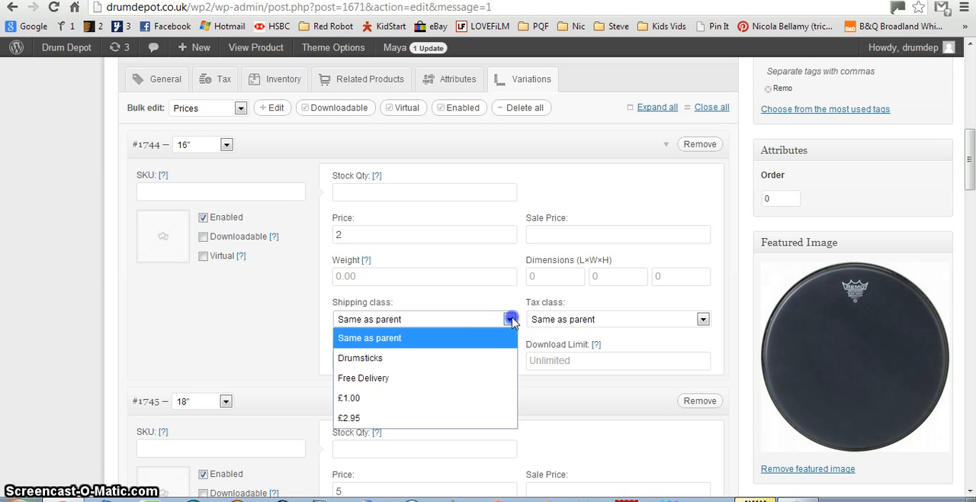
pyautogui.click(510, 320)
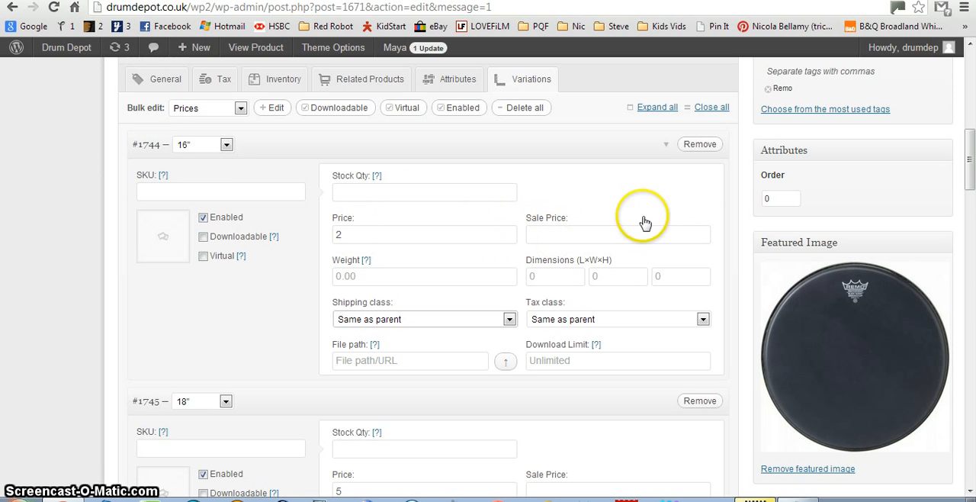
pyautogui.click(584, 234)
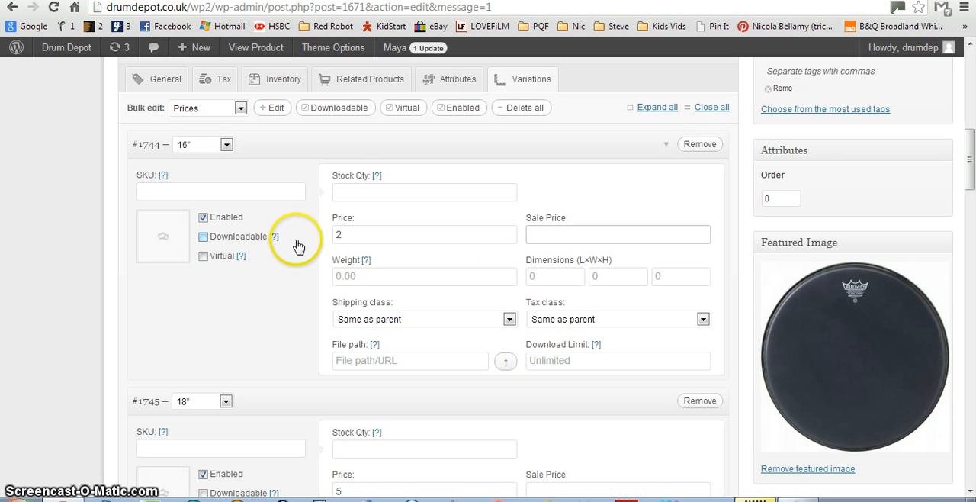
# Update the product to save the variation prices.
pyautogui.scroll(1, 434, 218)
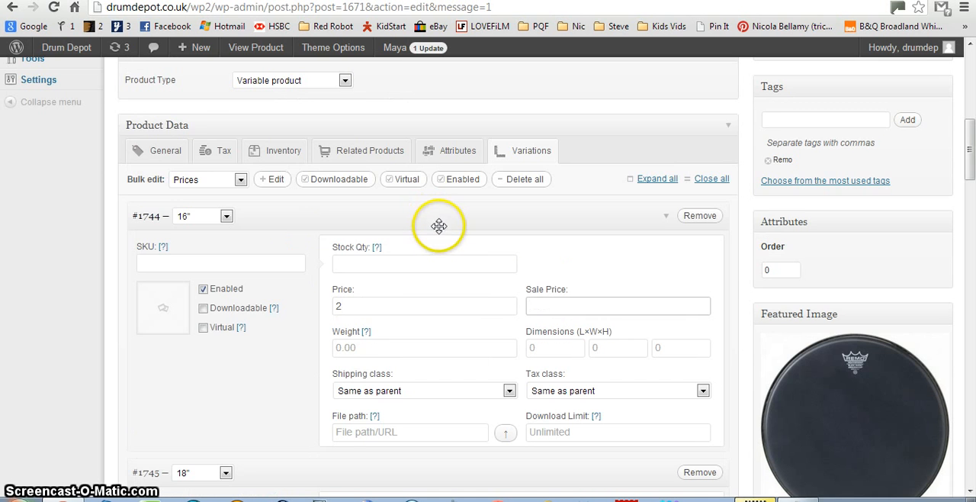
pyautogui.scroll(3, 442, 228)
pyautogui.scroll(2, 948, 177)
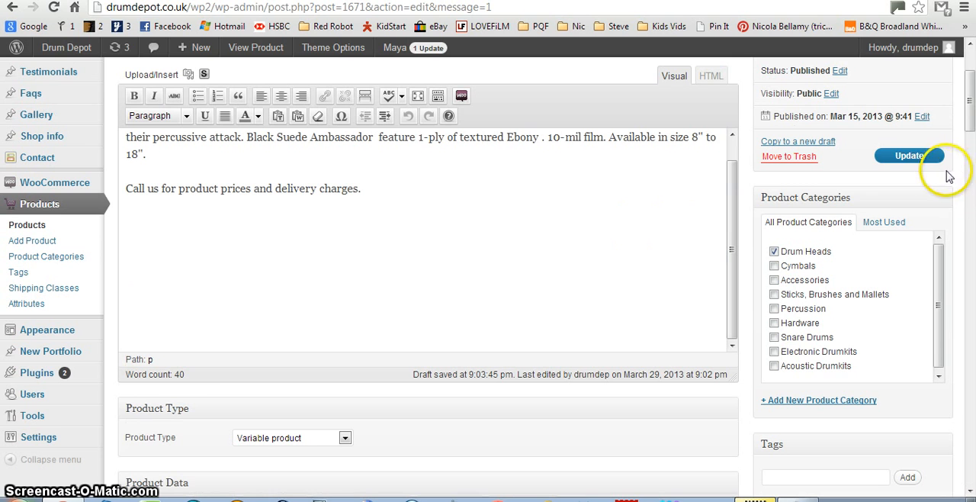
pyautogui.click(916, 165)
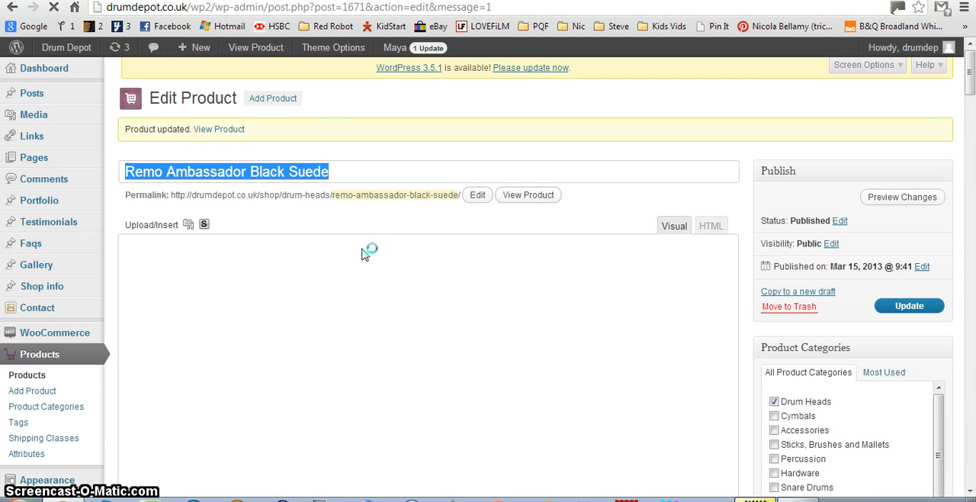
# Review the product's saved variations and expand the 16" variation to examine its price and image settings.
pyautogui.scroll(-5, 239, 292)
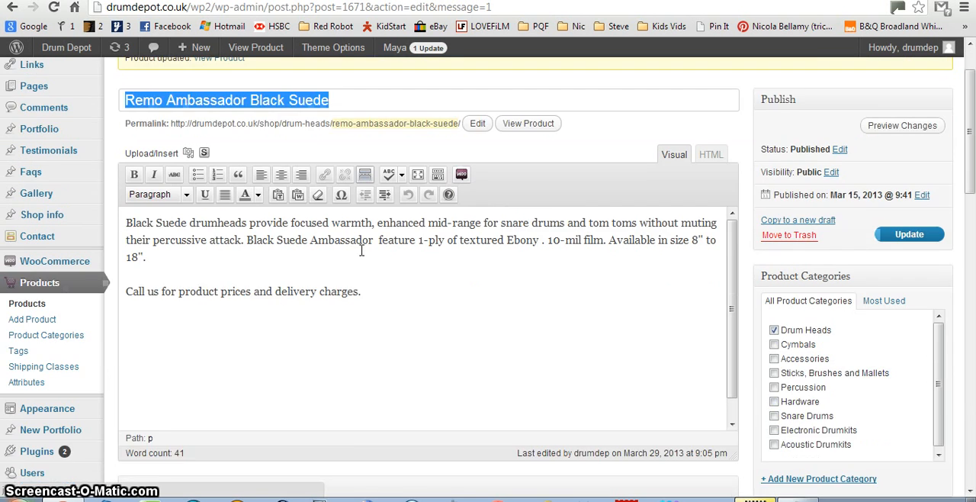
pyautogui.scroll(-3, 114, 355)
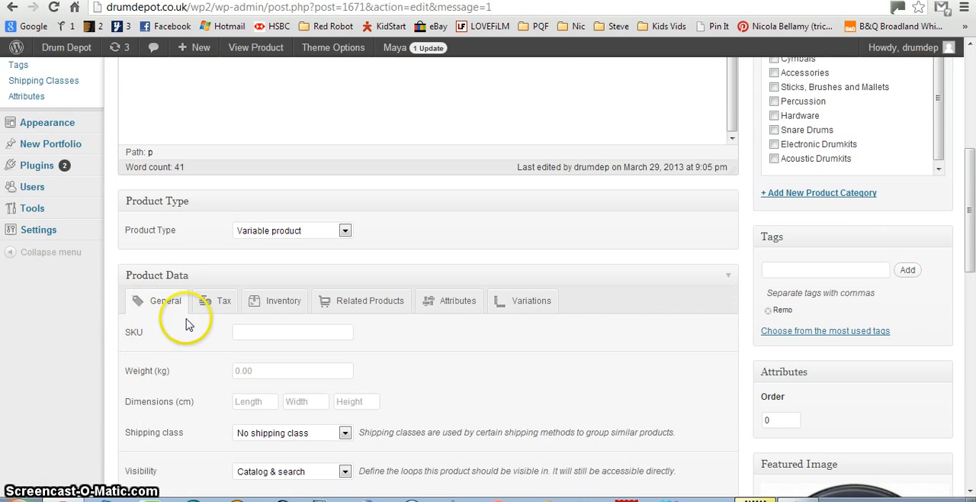
pyautogui.scroll(-1, 198, 339)
pyautogui.scroll(-1, 882, 371)
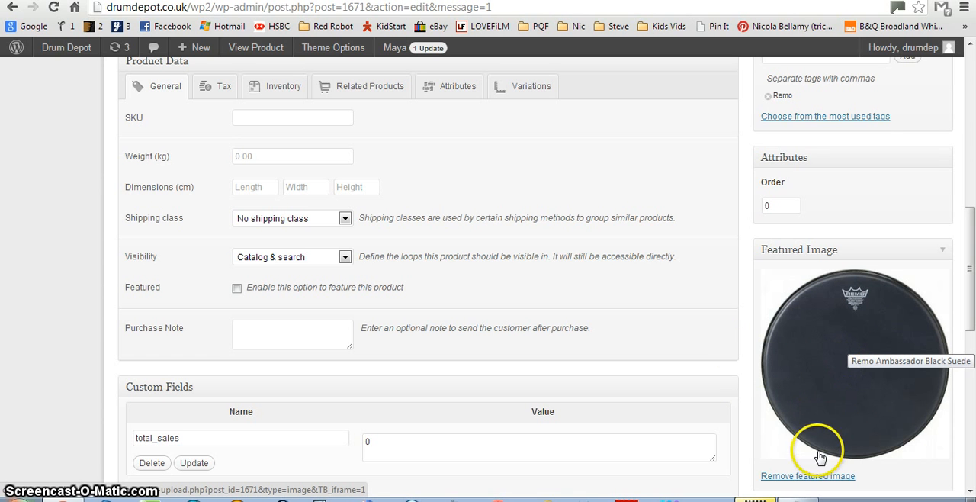
pyautogui.click(521, 87)
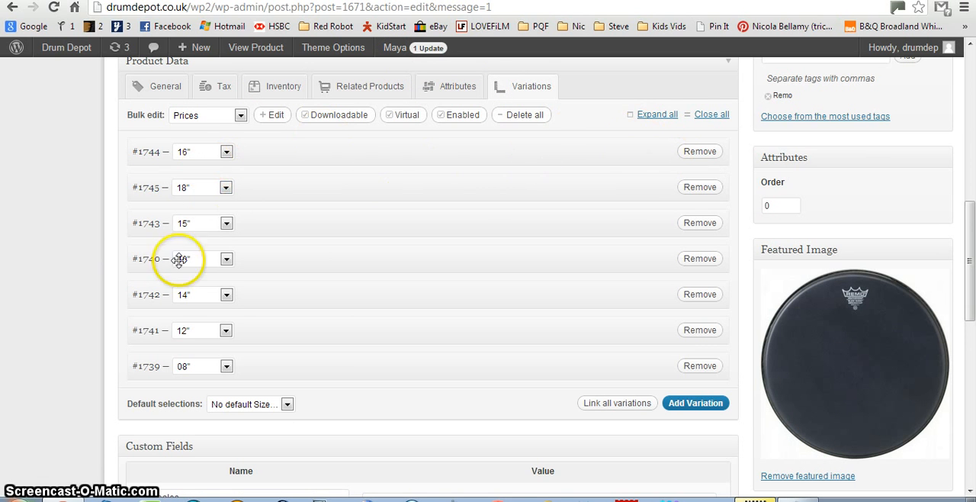
pyautogui.click(668, 155)
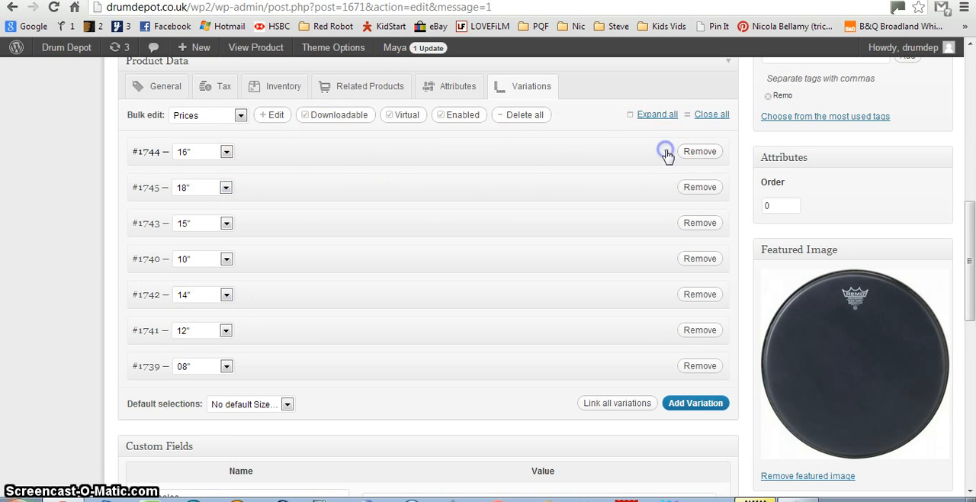
pyautogui.scroll(-1, 358, 217)
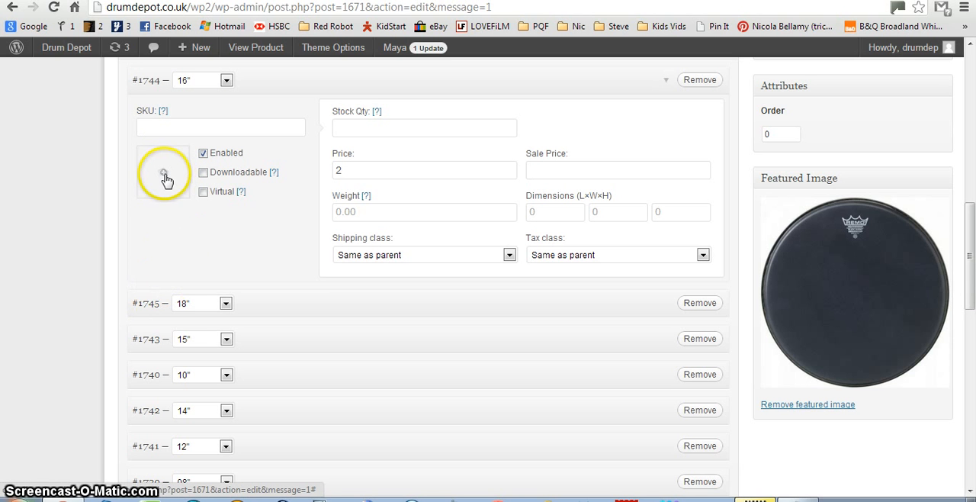
# View the Remo Ambassador Black Suede page in the shop and reload it to check the Size selection.
pyautogui.scroll(6, 536, 252)
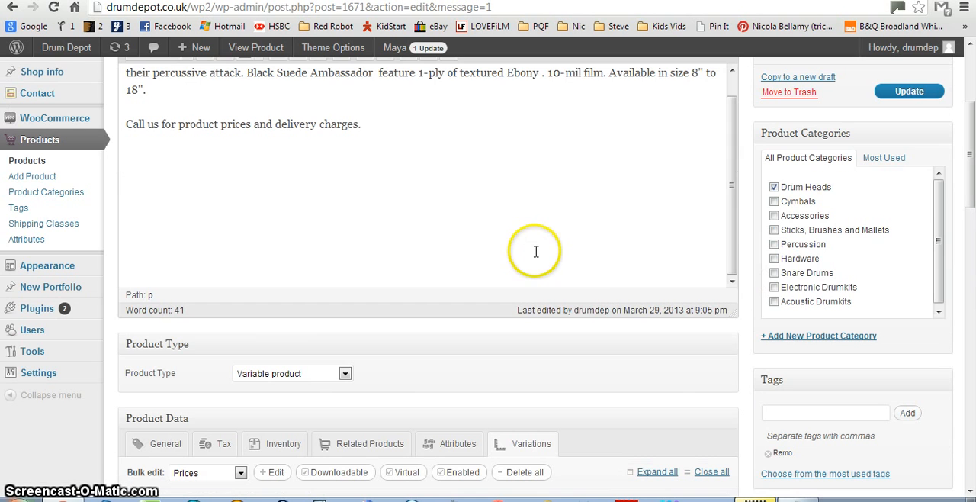
pyautogui.scroll(1, 730, 257)
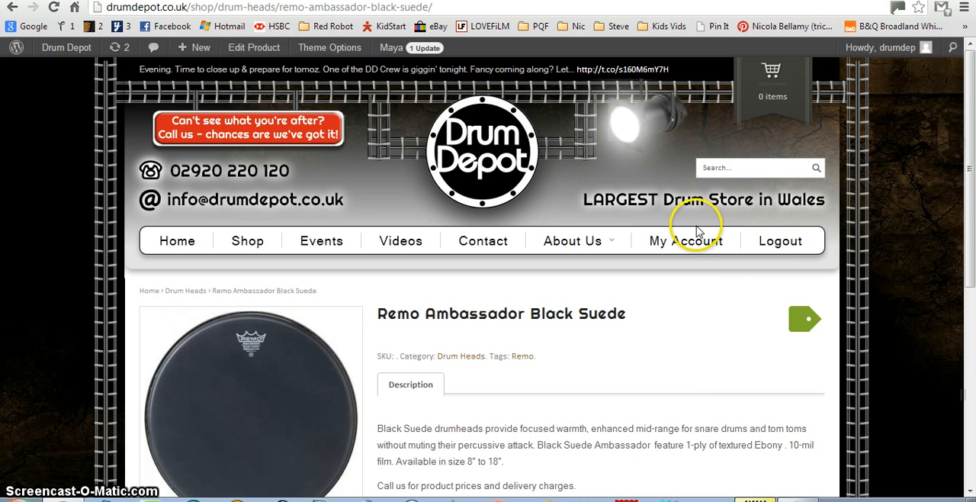
pyautogui.scroll(-2, 696, 231)
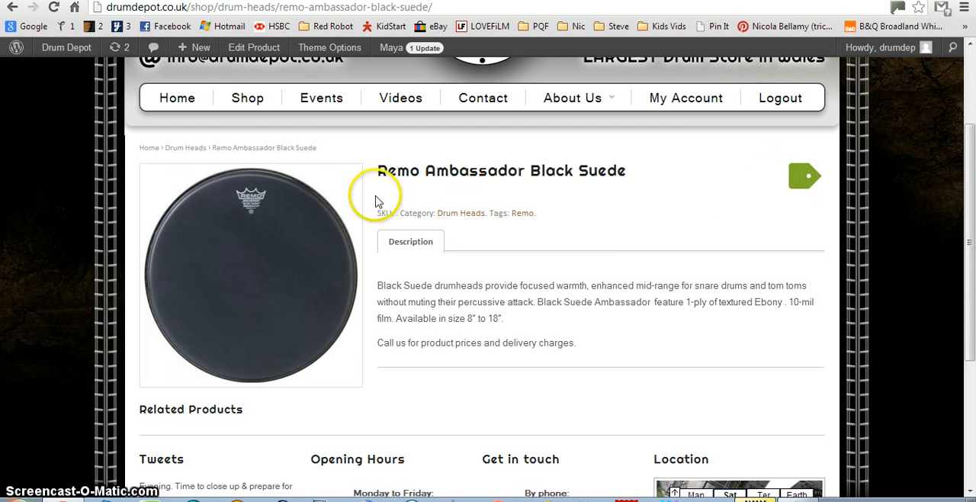
pyautogui.click(55, 10)
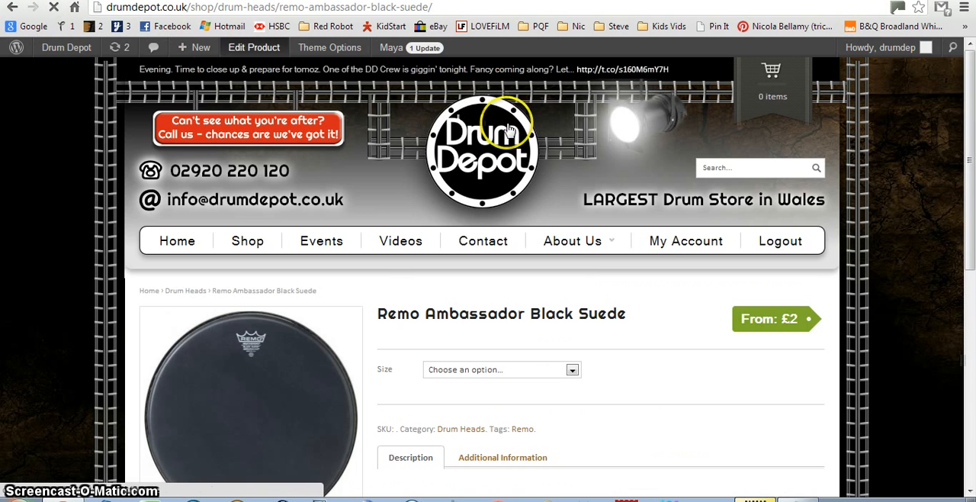
pyautogui.scroll(-2, 534, 148)
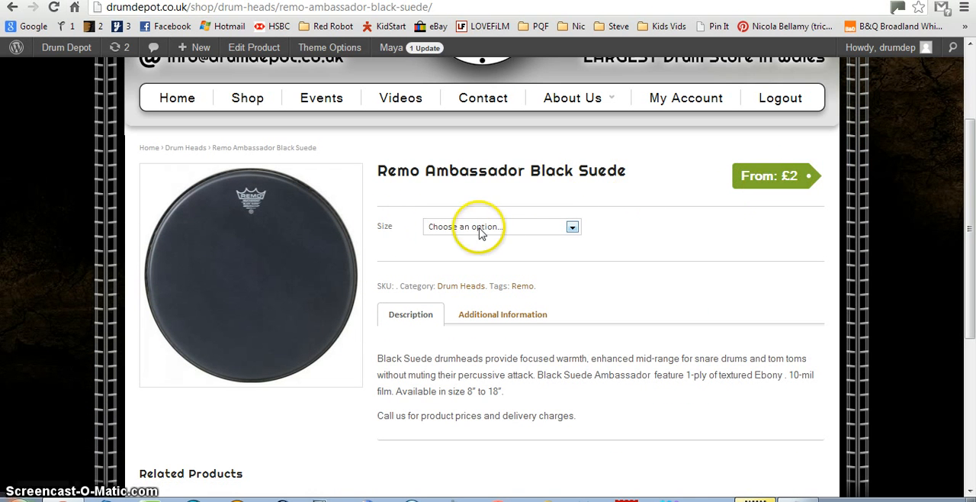
# Test the shop page's Size selection with 12" and 16" to compare their prices, and view the product's additional information.
pyautogui.click(571, 227)
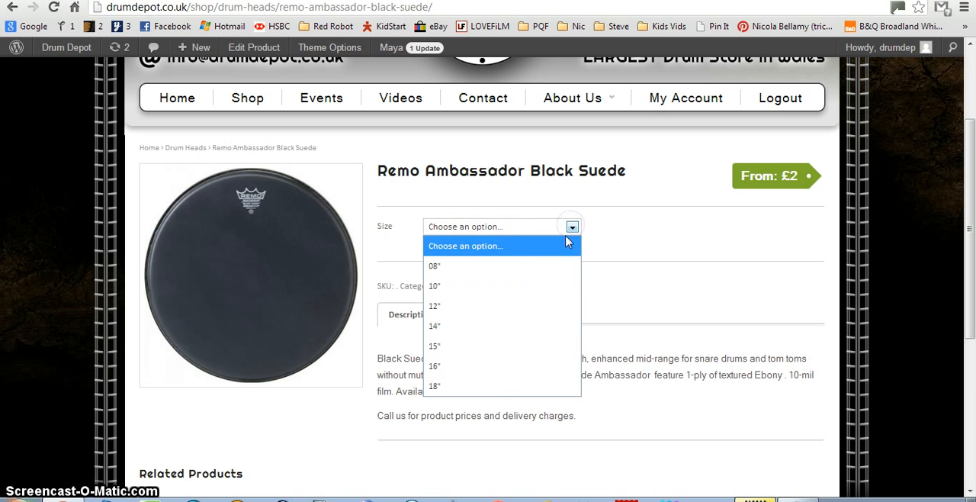
pyautogui.click(529, 306)
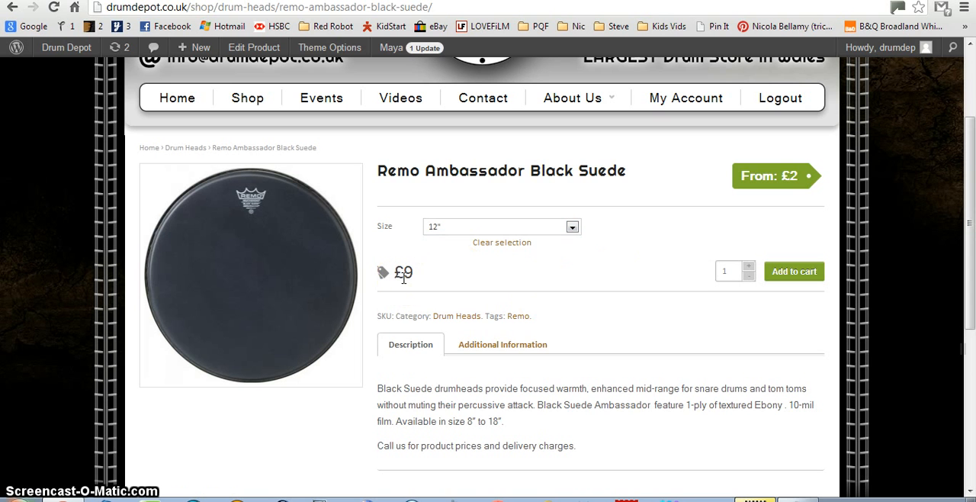
pyautogui.click(490, 348)
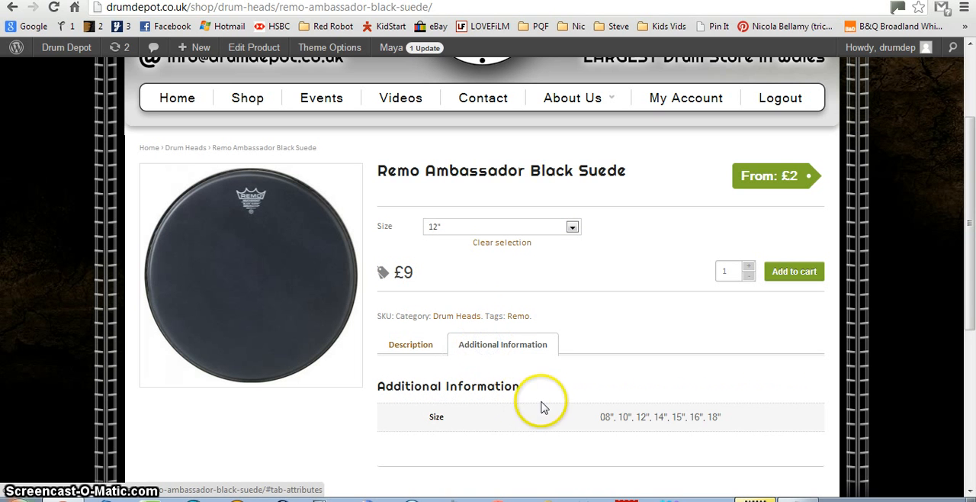
pyautogui.click(418, 343)
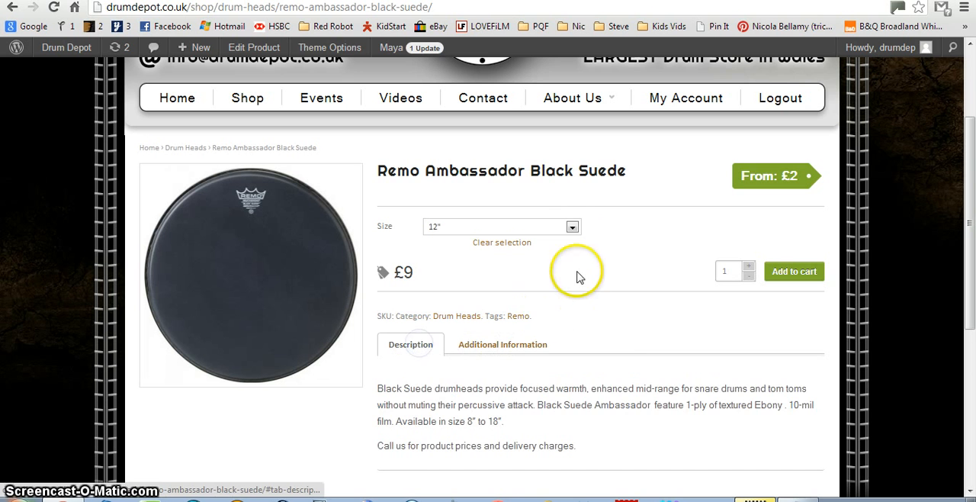
pyautogui.click(572, 226)
pyautogui.click(468, 362)
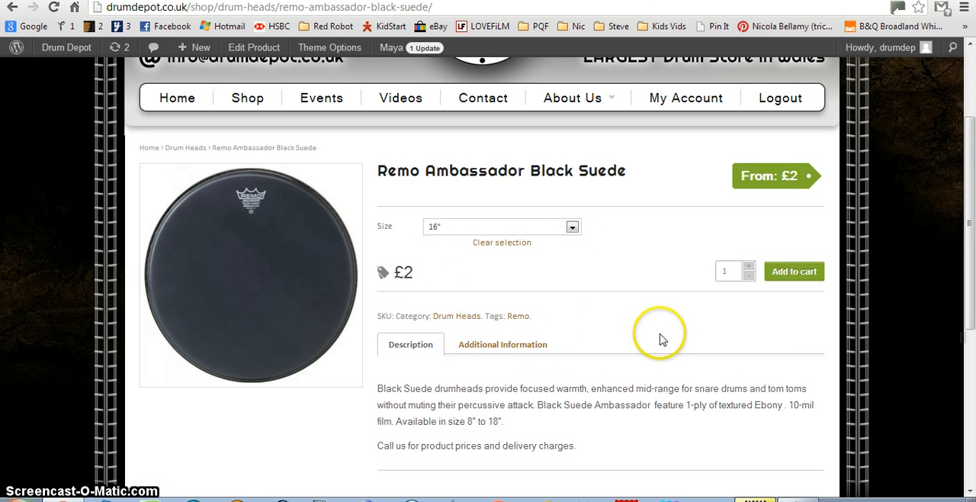
# Look over the shop page, return to the product's edit page, and review its title, description and product data.
pyautogui.scroll(-2, 658, 338)
pyautogui.scroll(2, 549, 335)
pyautogui.scroll(1, 547, 341)
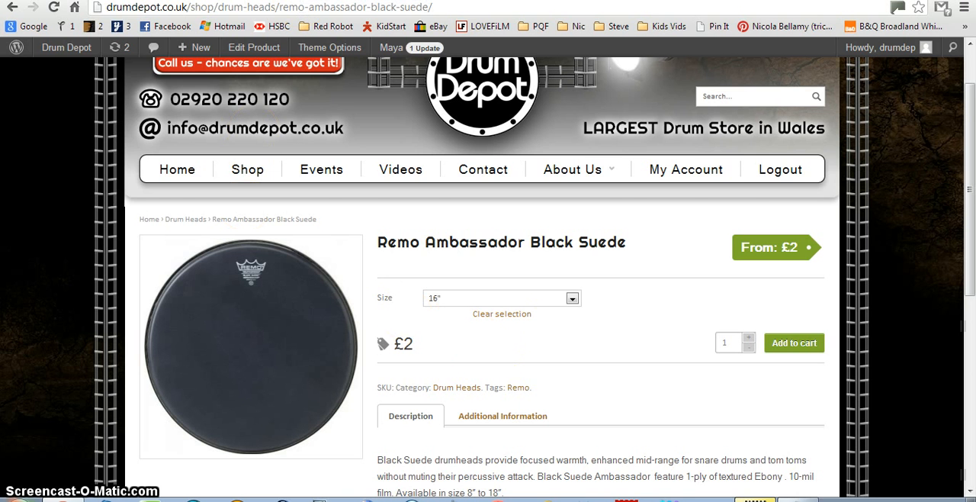
pyautogui.click(101, 1)
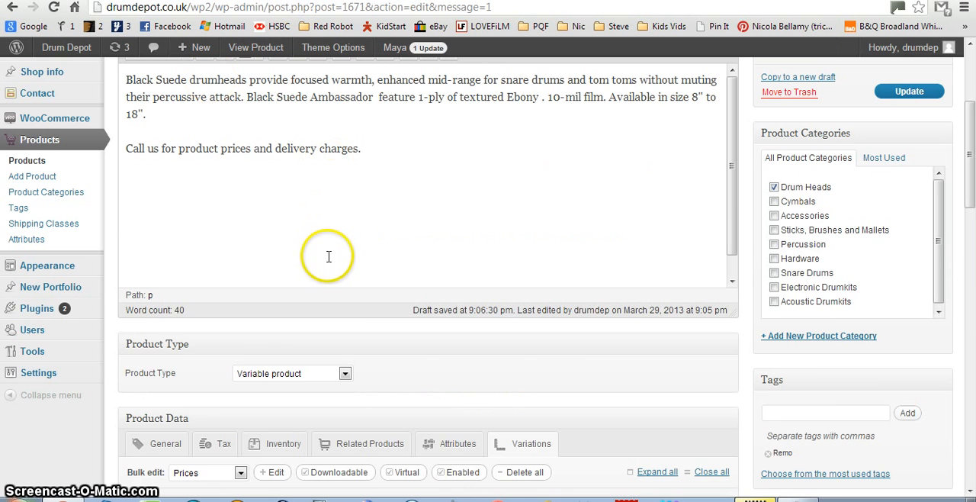
pyautogui.scroll(3, 327, 257)
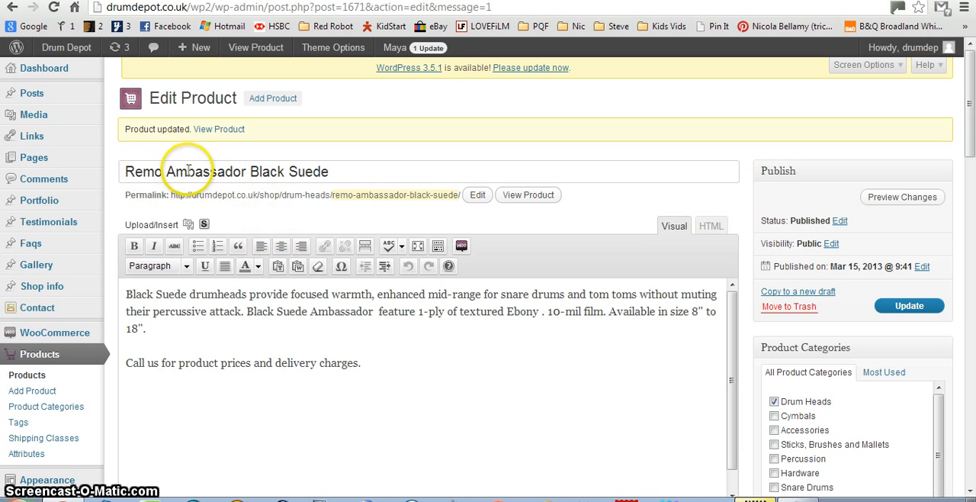
pyautogui.scroll(-7, 260, 324)
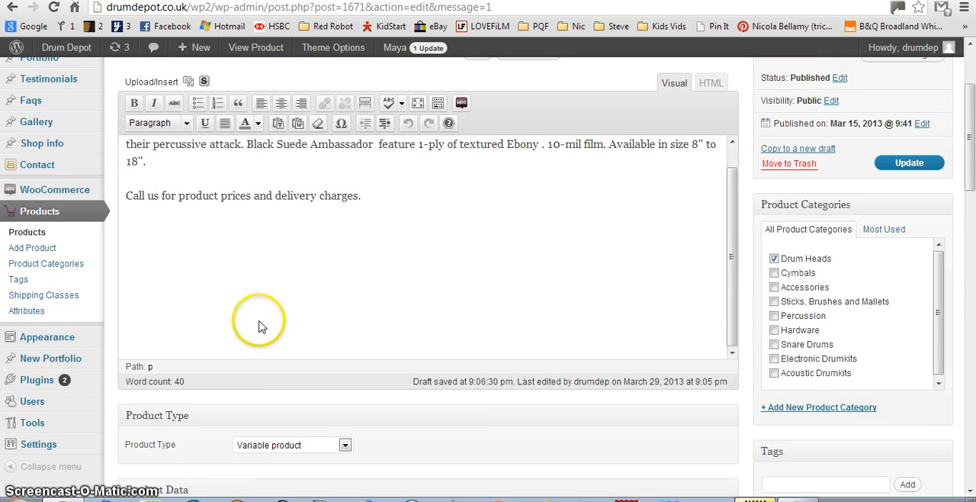
pyautogui.scroll(-3, 267, 327)
pyautogui.scroll(1, 259, 252)
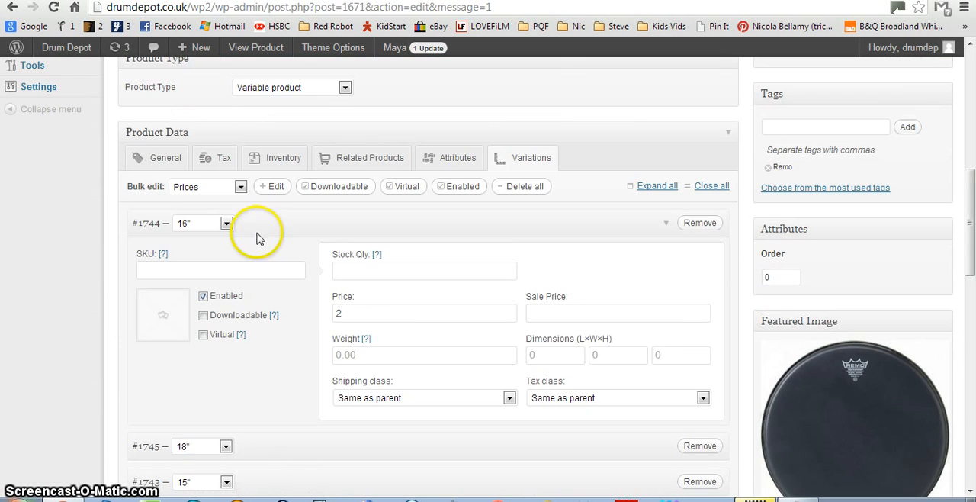
# Review the shipping class options in the general product data and the available product types.
pyautogui.click(160, 164)
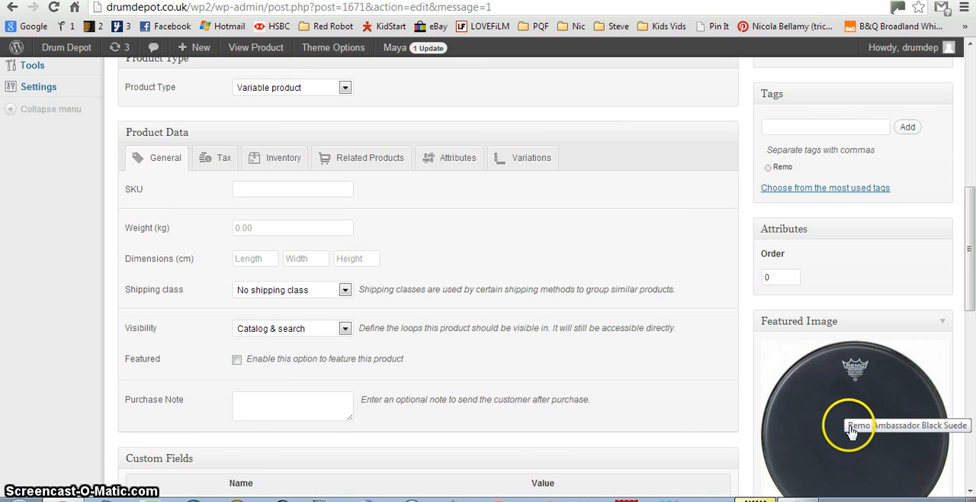
pyautogui.click(345, 291)
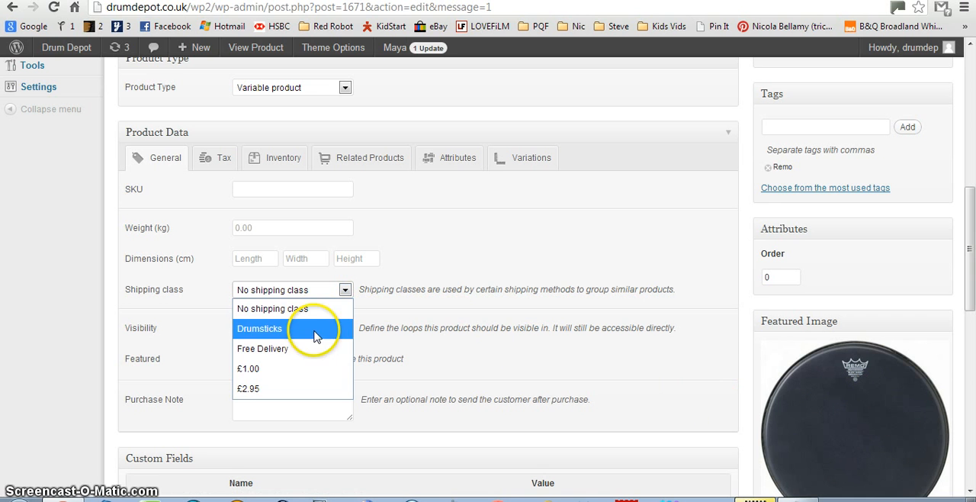
pyautogui.click(439, 282)
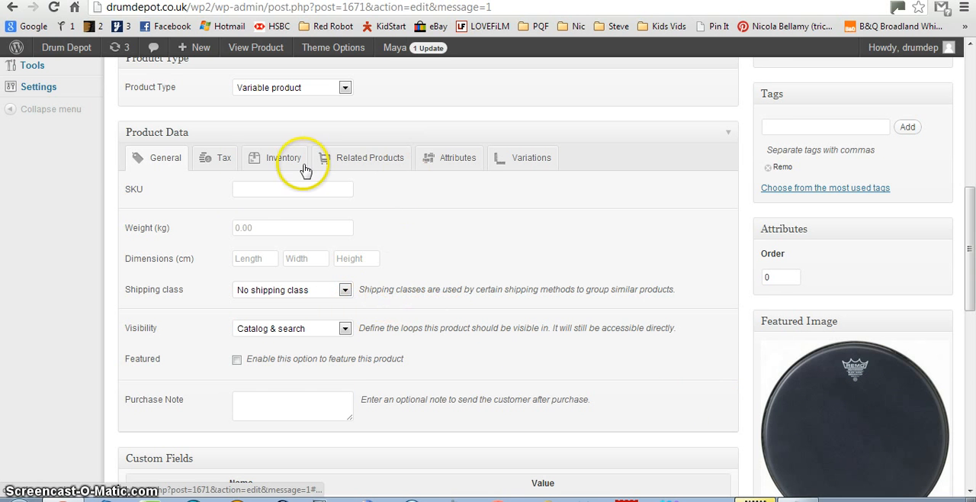
pyautogui.scroll(3, 228, 191)
pyautogui.click(310, 305)
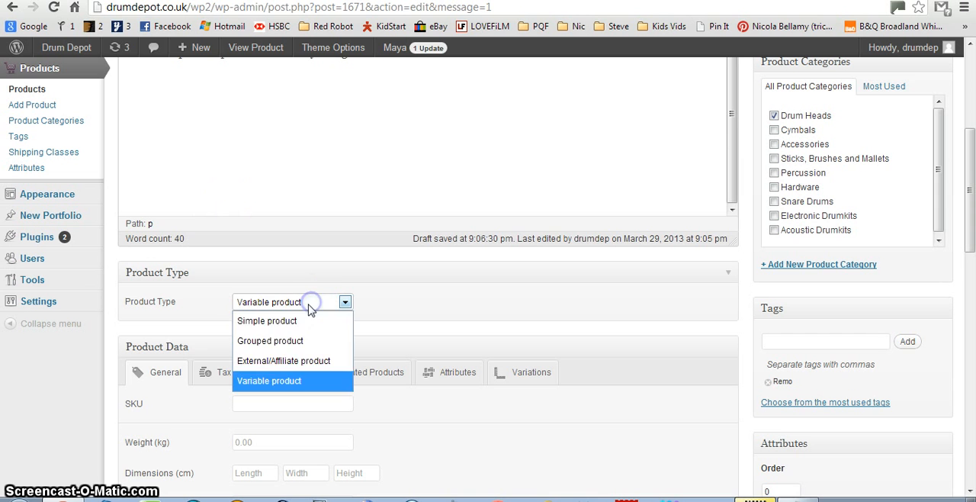
pyautogui.click(561, 338)
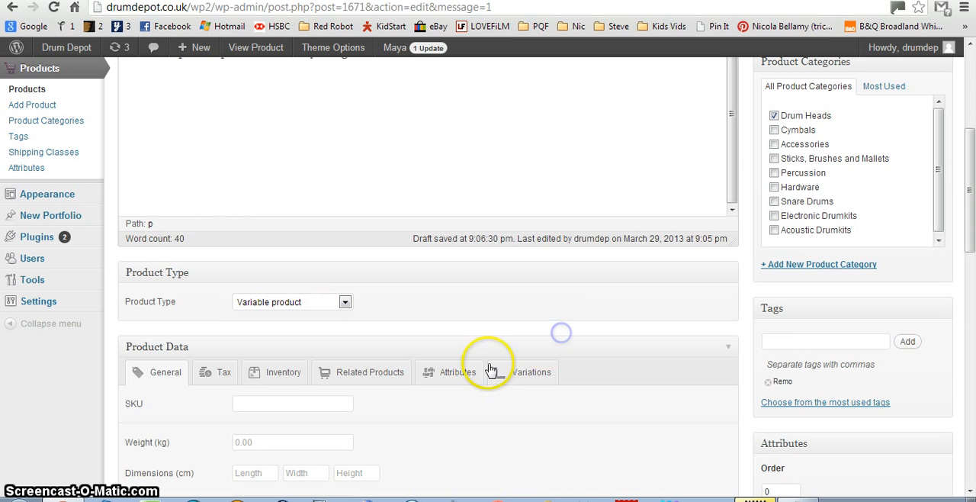
# Expand the Size attribute to examine its values and variation settings, and locate the product's update option.
pyautogui.click(458, 375)
pyautogui.scroll(-2, 541, 301)
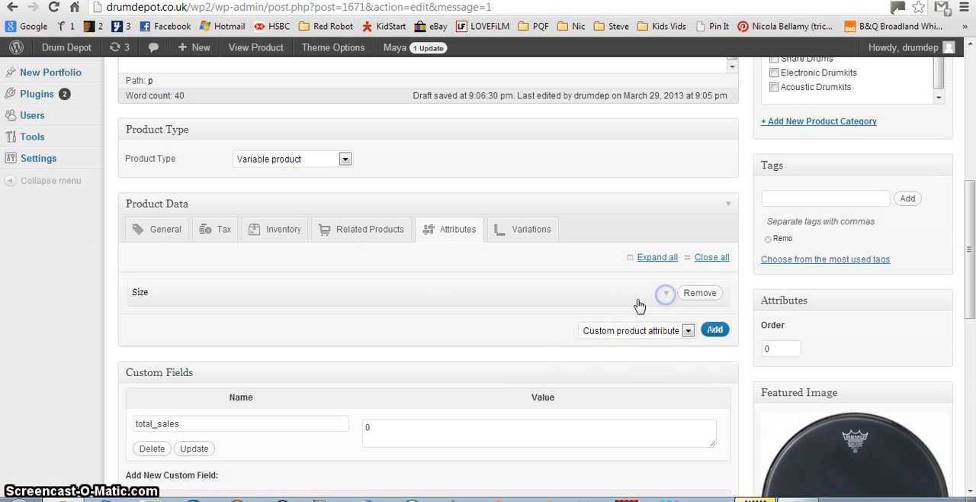
pyautogui.click(668, 296)
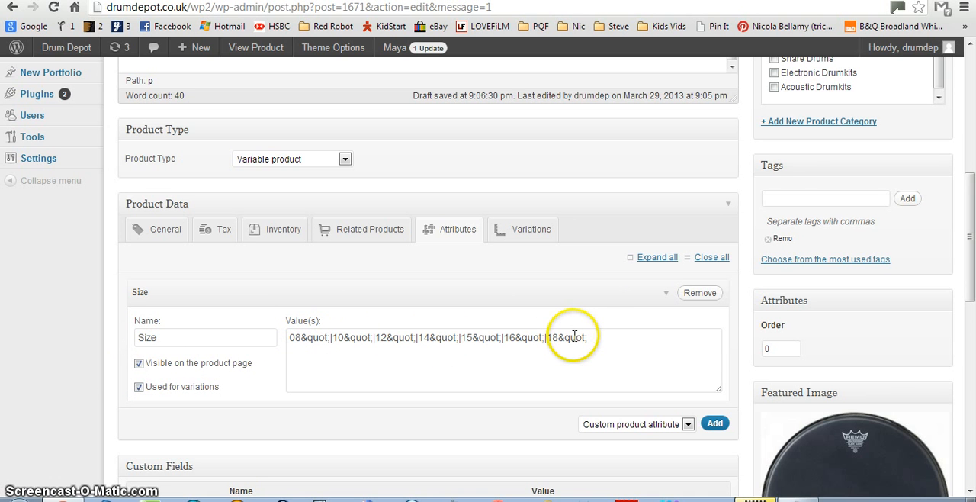
pyautogui.scroll(5, 574, 336)
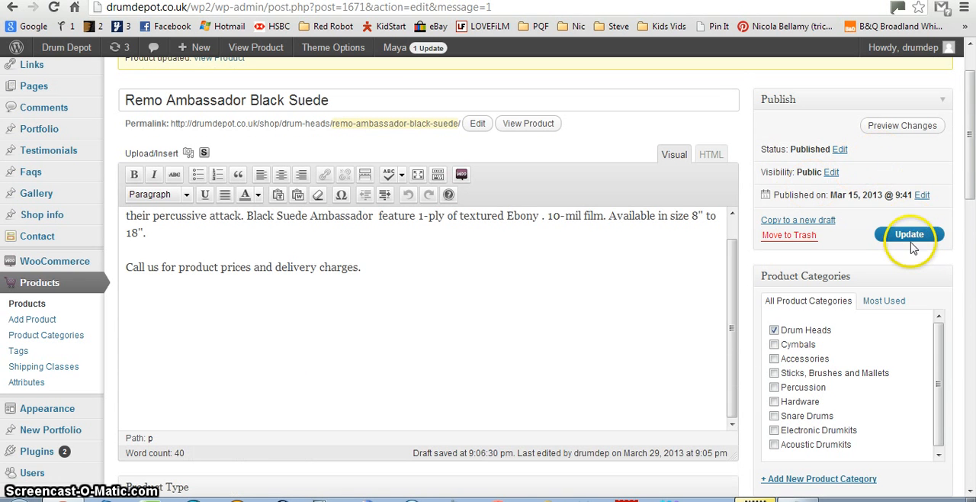
pyautogui.scroll(-6, 540, 318)
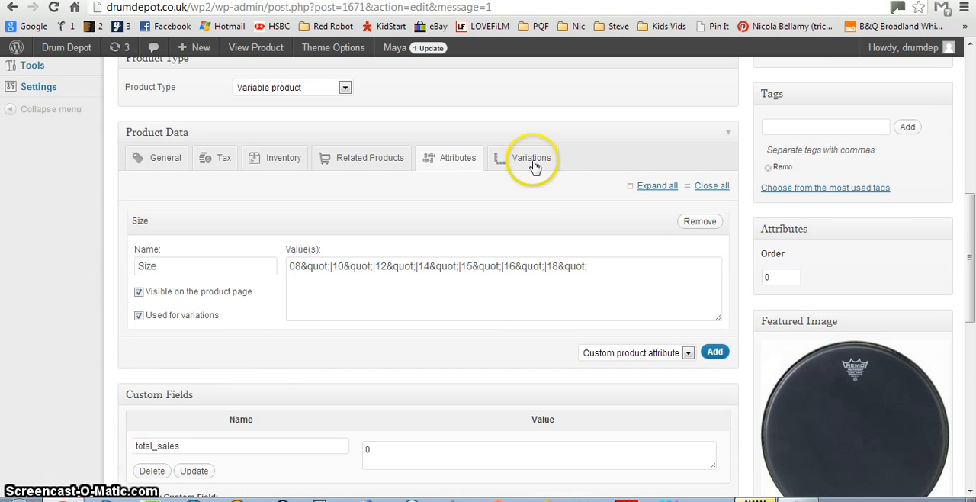
# Review the product's variations, including the price field of the 16" variation.
pyautogui.click(532, 160)
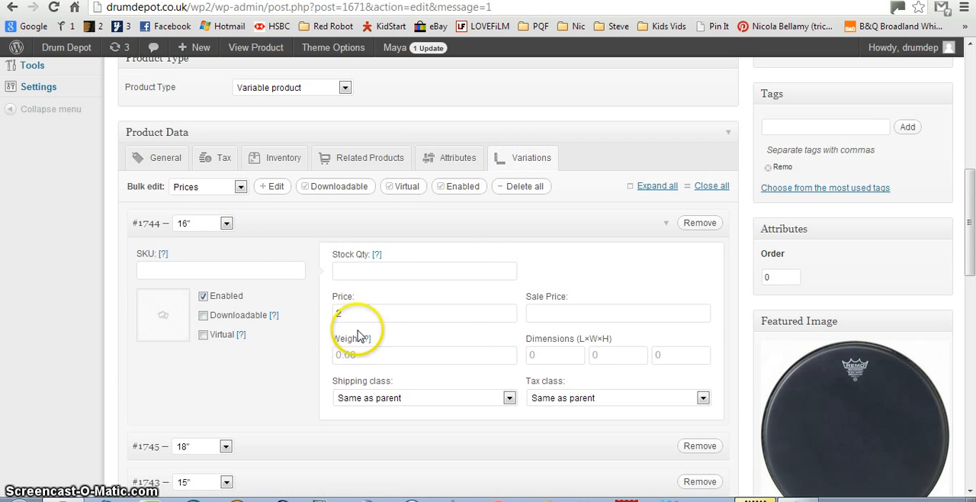
pyautogui.scroll(-4, 477, 385)
pyautogui.scroll(10, 871, 283)
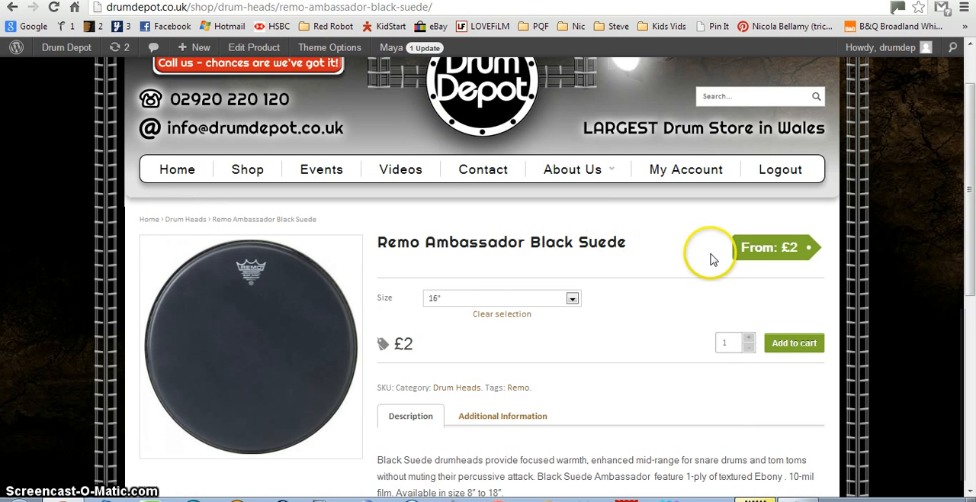
# Switch back to the Remo Ambassador Black Suede shop page and clear its Size selection.
pyautogui.scroll(-2, 552, 279)
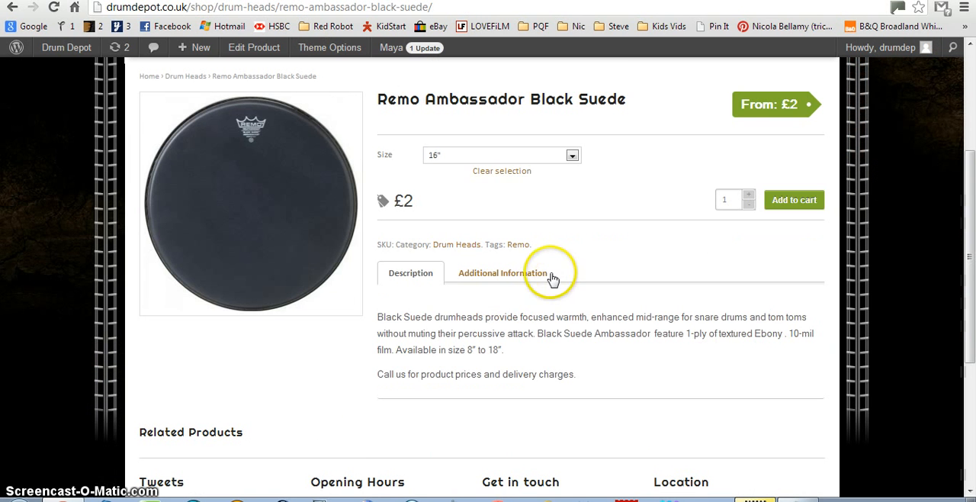
pyautogui.click(498, 173)
pyautogui.scroll(3, 702, 232)
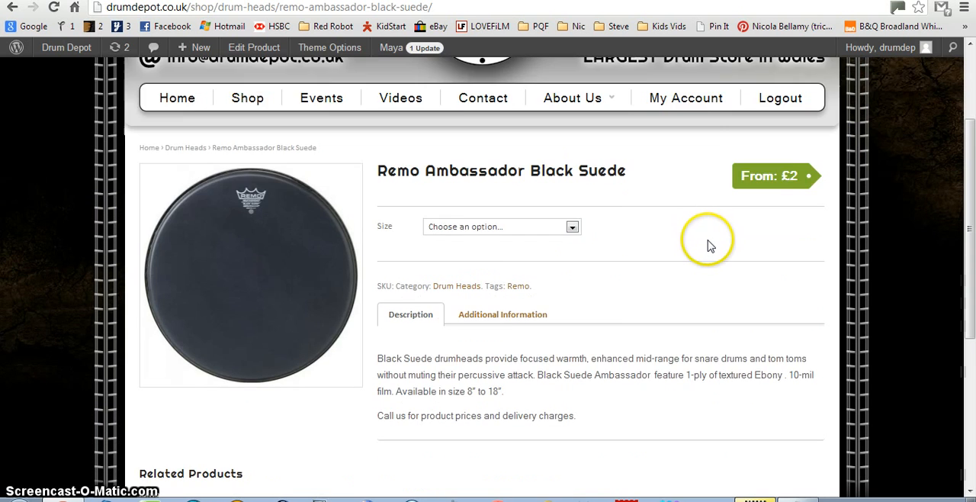